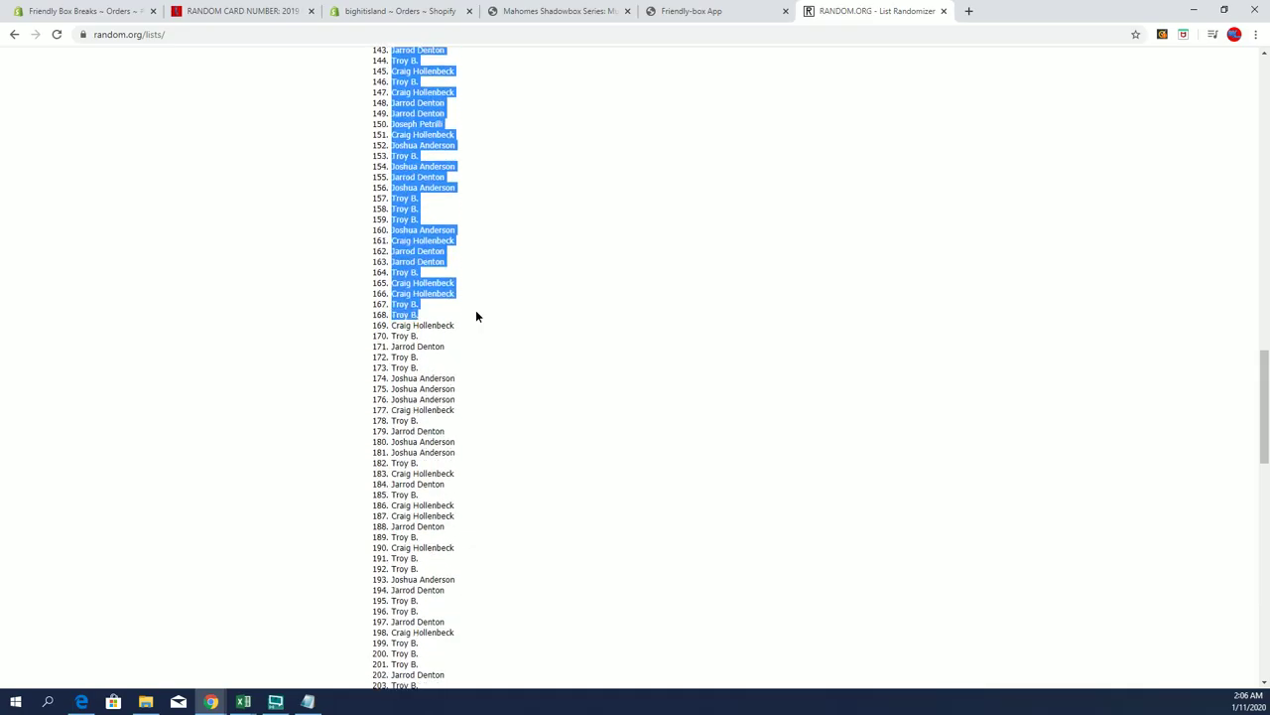
Copy the full randomized list of 300 owner names from the List Randomizer results.
scroll(476, 315, down, 5)
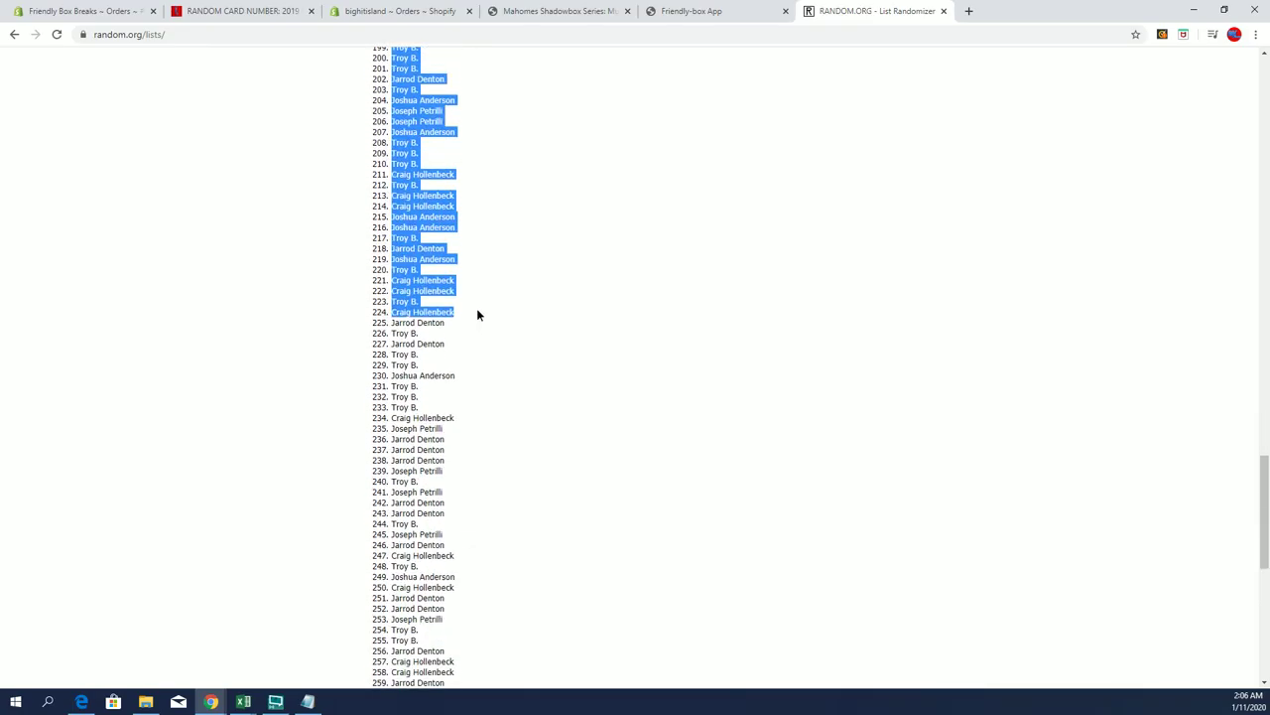
scroll(476, 313, down, 3)
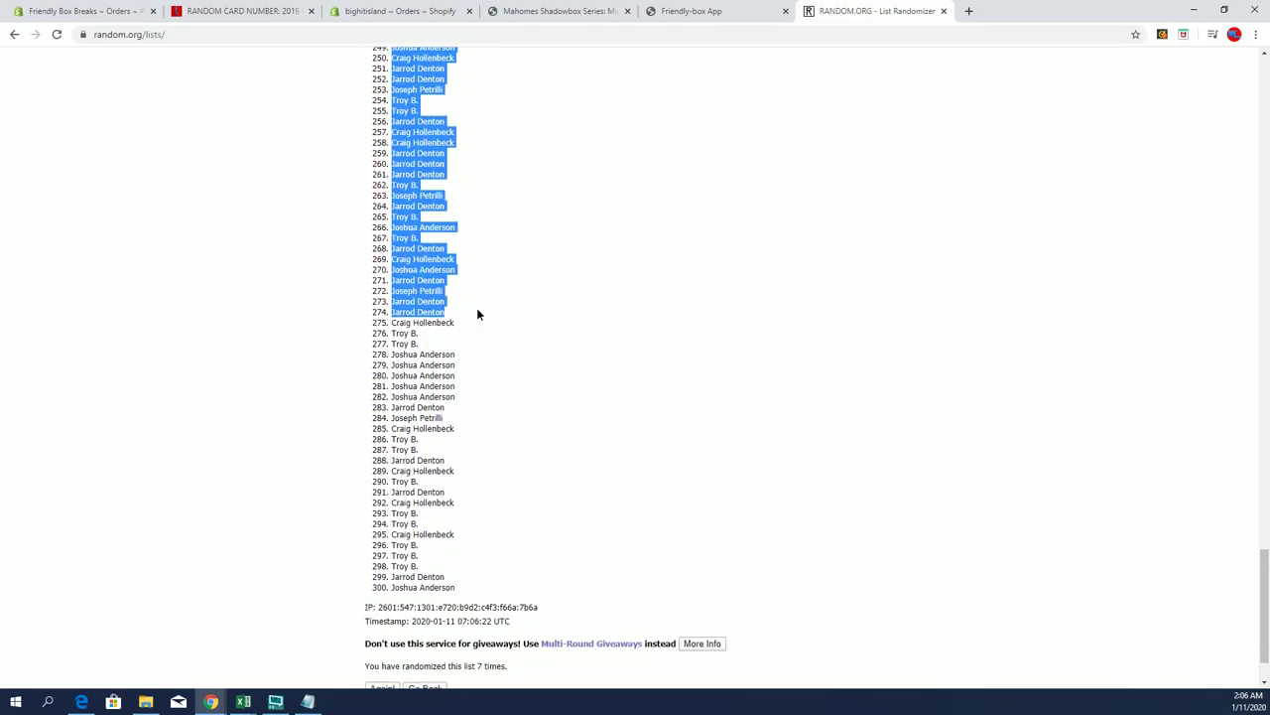
right_click(464, 421)
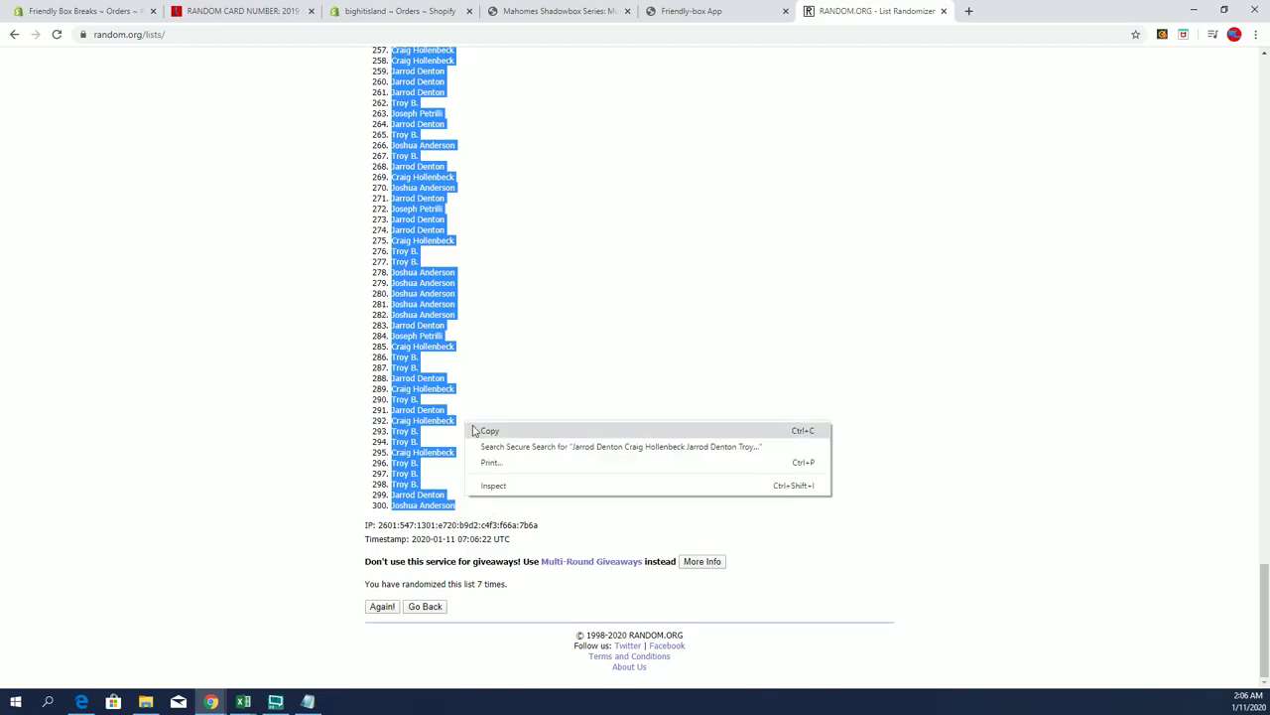
click(491, 429)
Switch to the 2019 Leaf Metal Babe Ruth workbook in Excel and paste the names into the Owners column from B2.
key(alt+Tab)
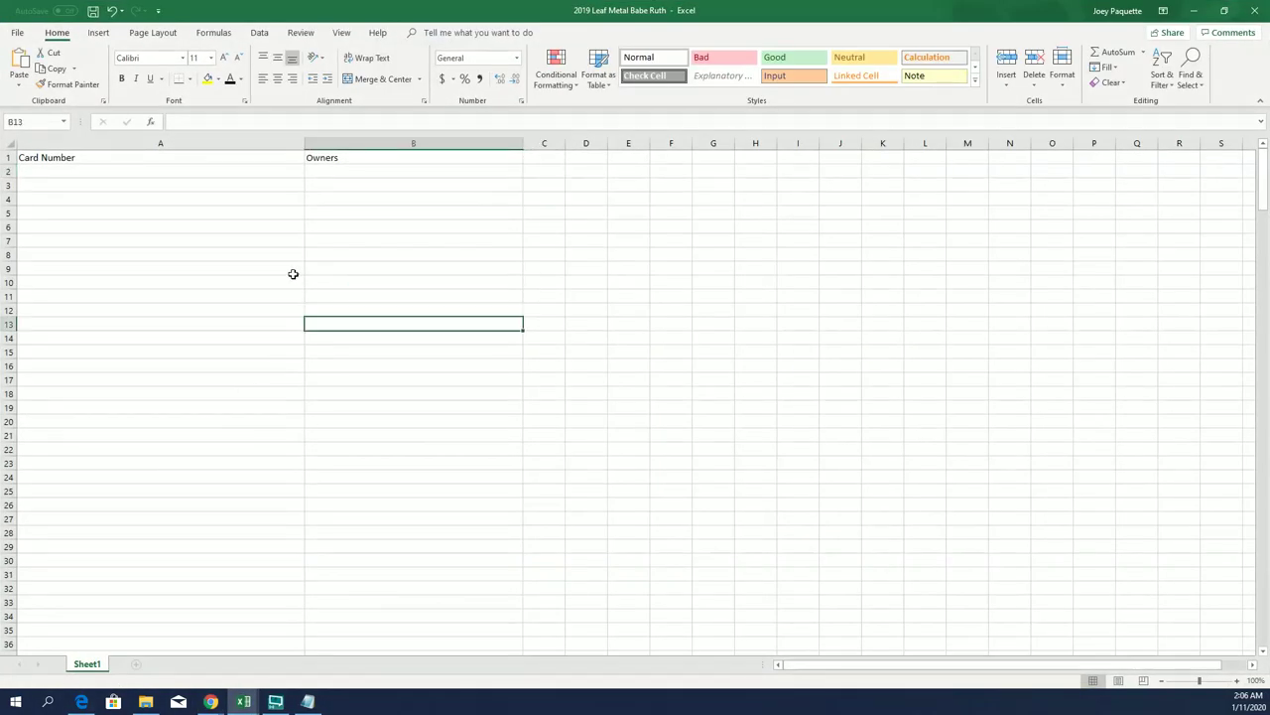
click(395, 174)
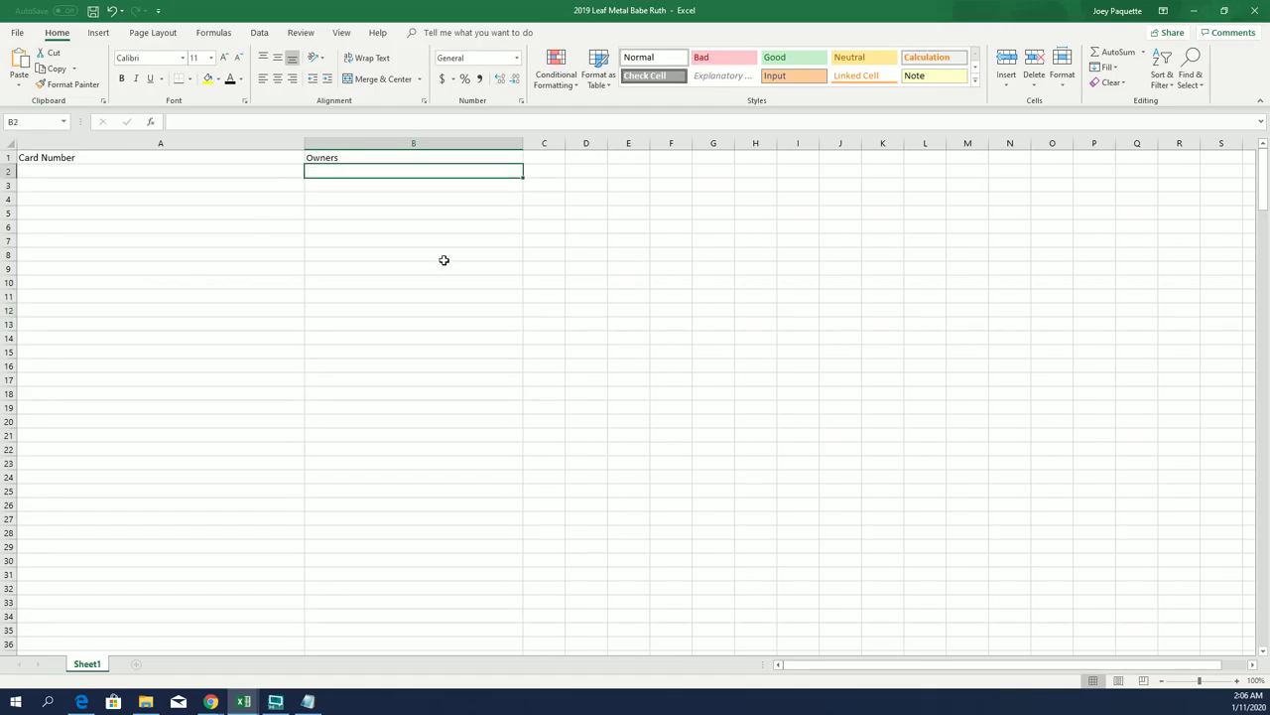
key(ctrl+v)
click(444, 265)
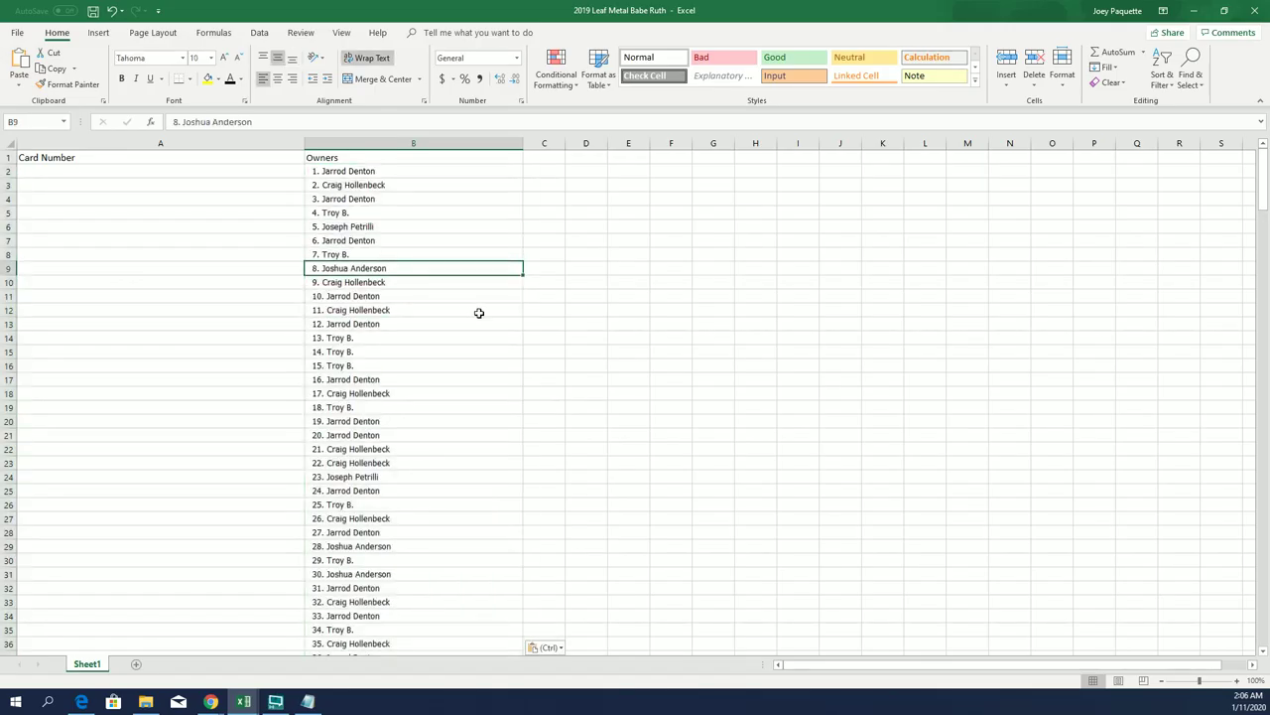
click(238, 178)
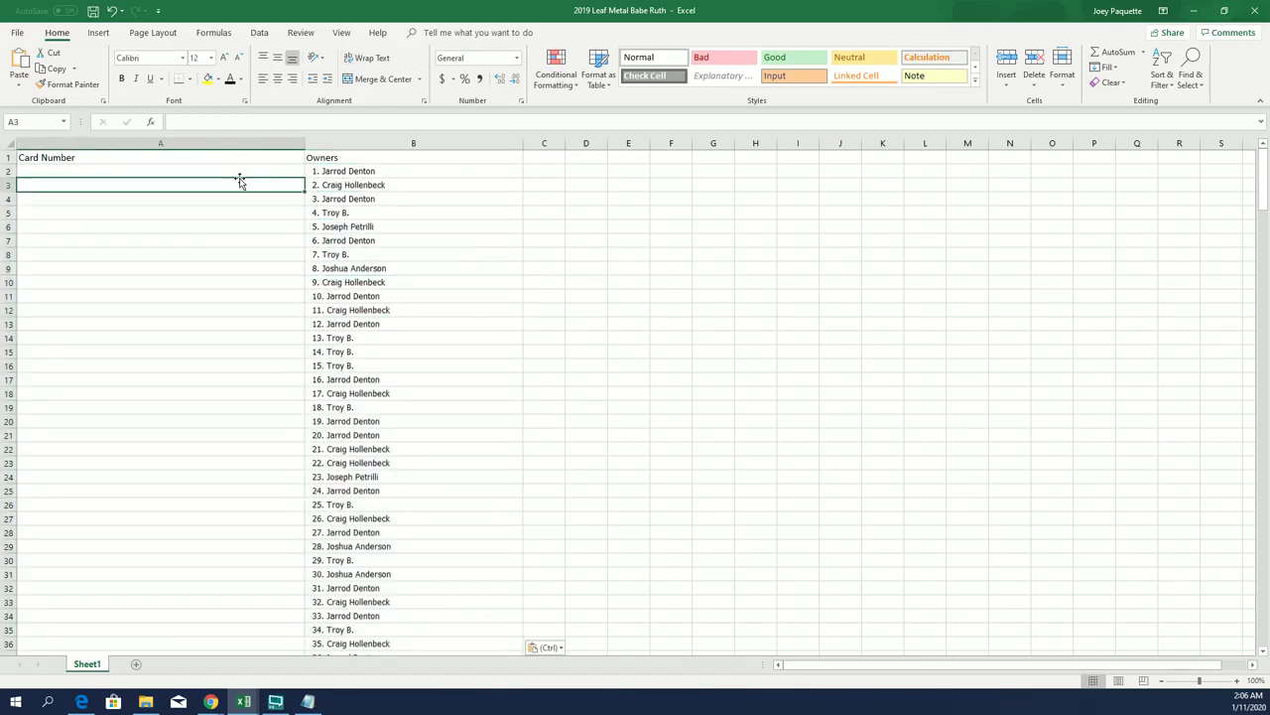
Return to RANDOM.ORG in the browser and open a blank List Randomizer form.
click(1195, 9)
scroll(643, 228, up, 10)
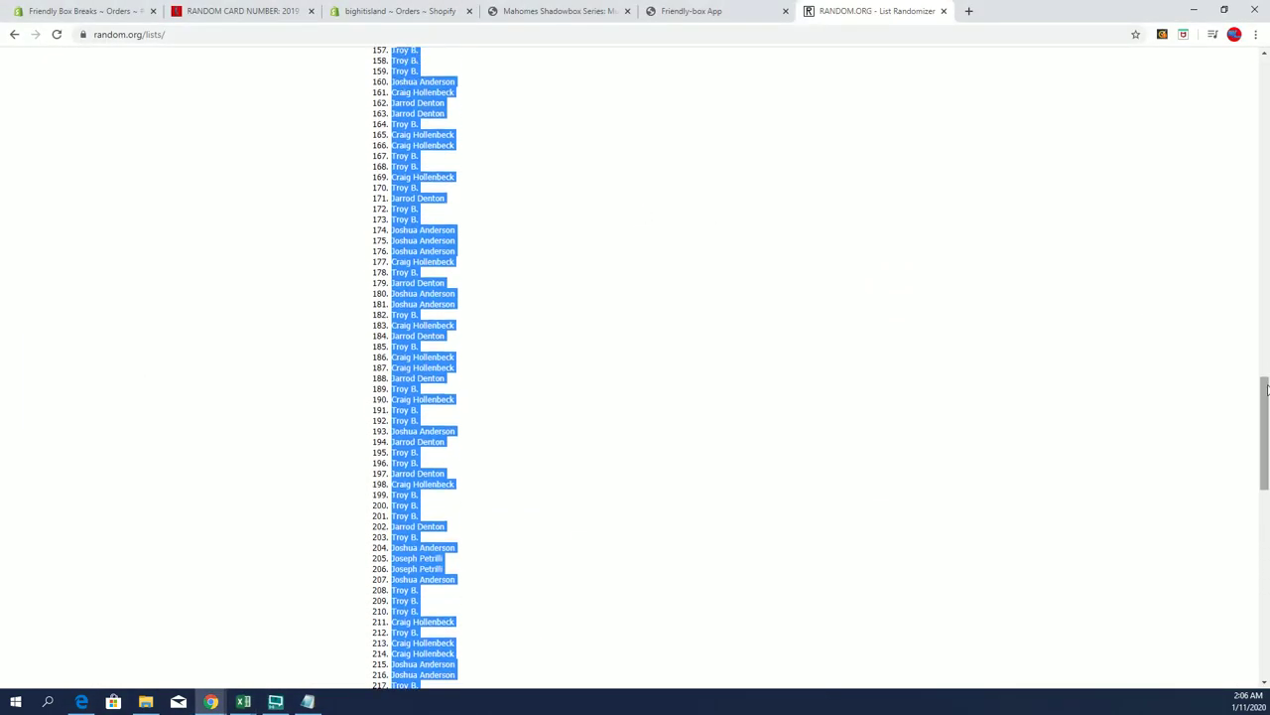
drag(1267, 389, 1267, 71)
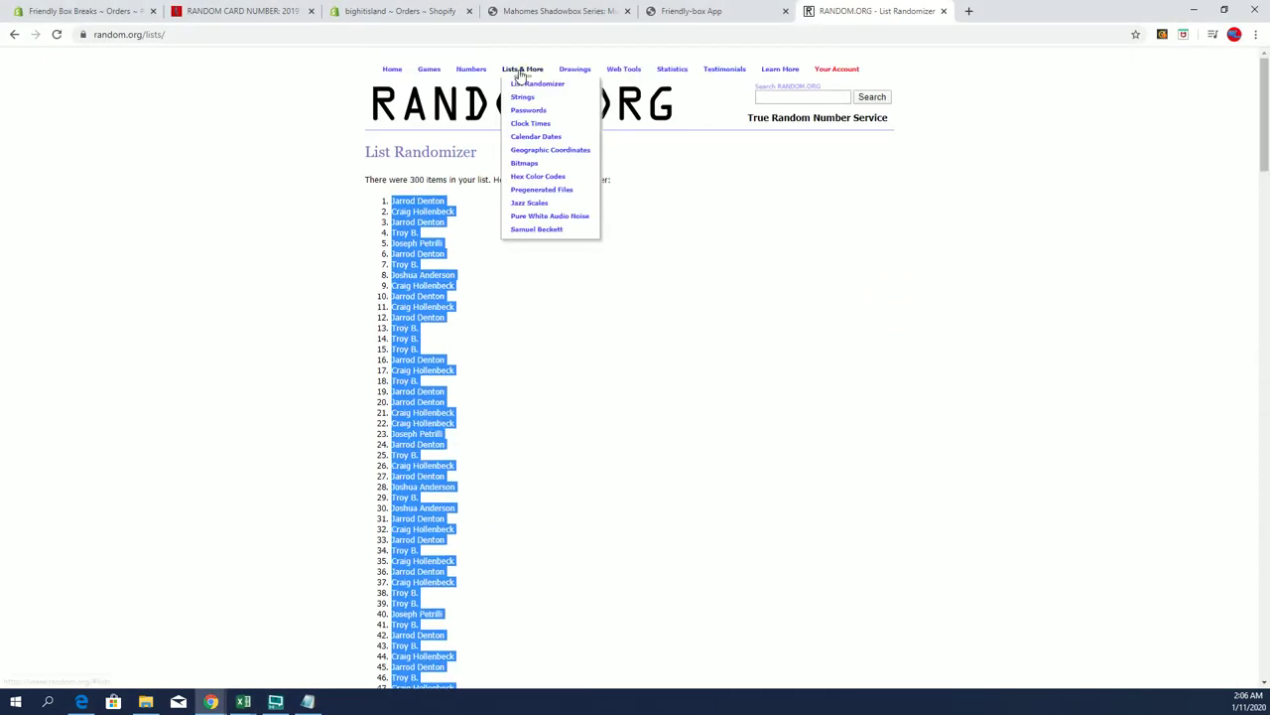
click(528, 85)
Switch to Notepad and copy the whole card list, from 01 Babe Ruth/02 Babe Ruth through YS-50 Babe Ruth.
key(alt+Tab)
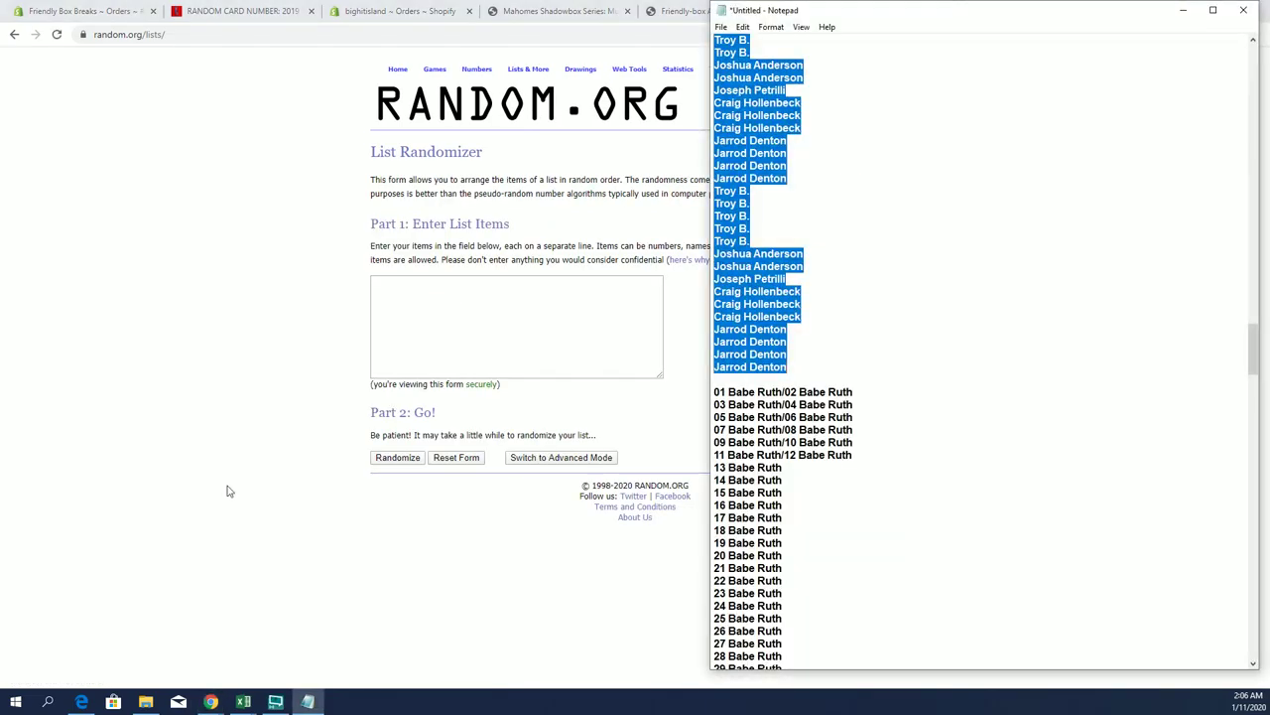
click(953, 426)
drag(713, 390, 898, 650)
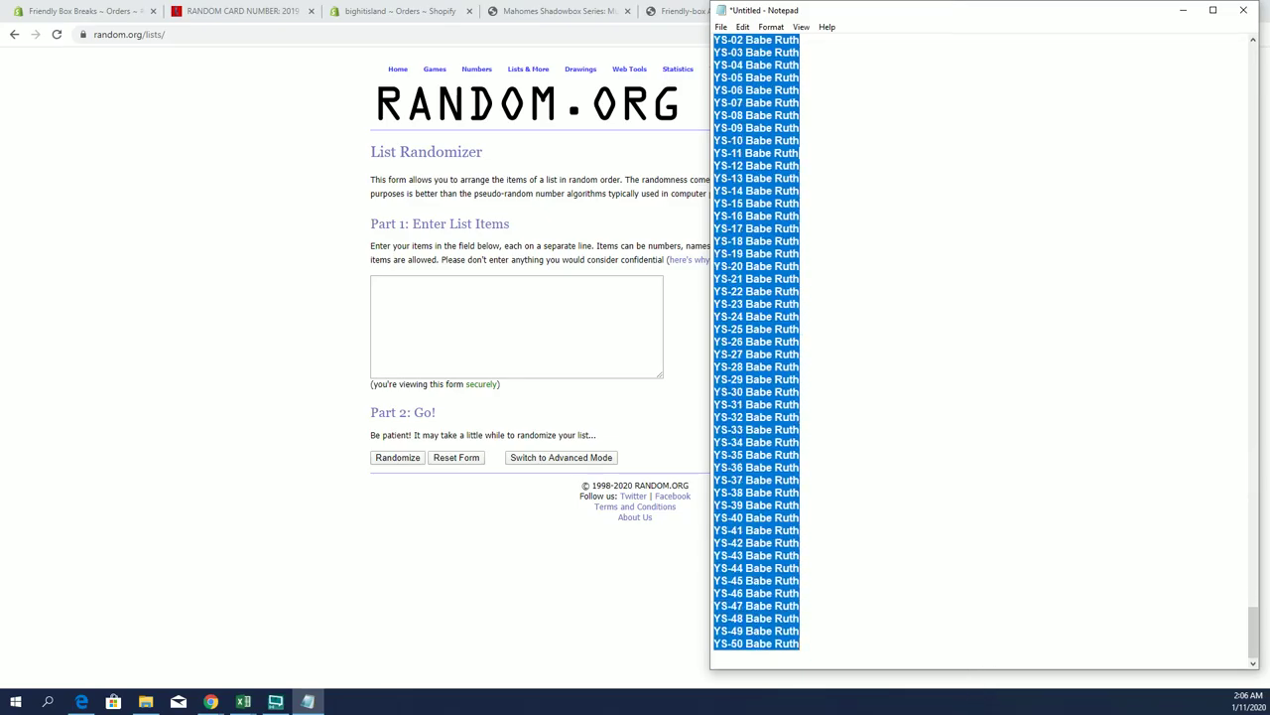
right_click(804, 423)
click(833, 466)
Paste the card list into the List Randomizer's item field in the browser and randomize it.
click(435, 292)
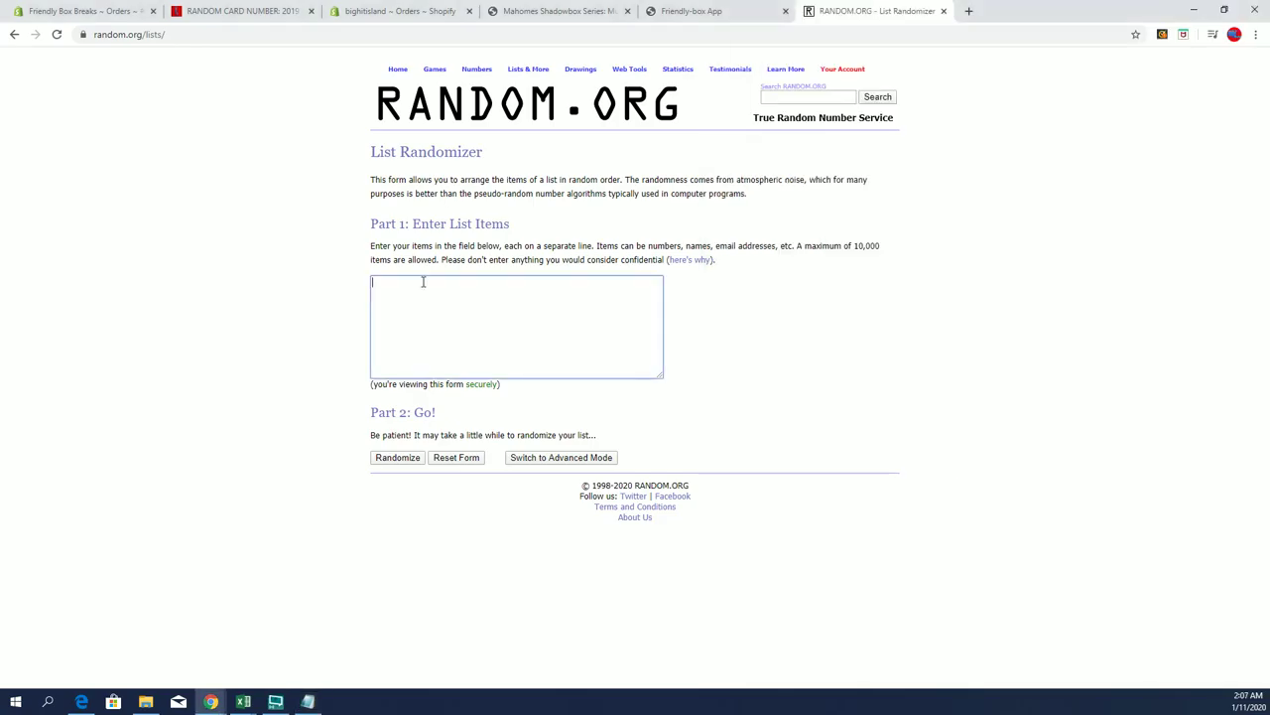
right_click(424, 282)
click(469, 383)
drag(656, 349, 657, 288)
click(398, 460)
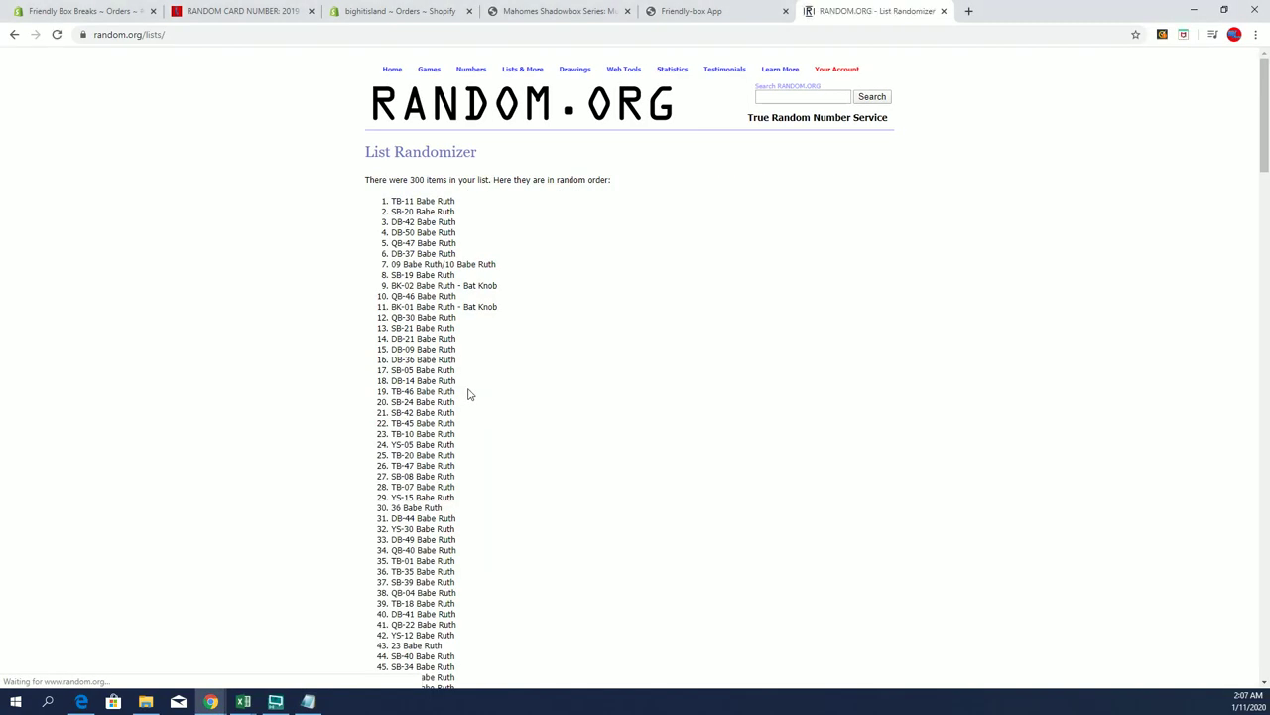
Randomize the card list six more times, for seven randomizations in total.
scroll(469, 393, down, 18)
scroll(469, 393, down, 10)
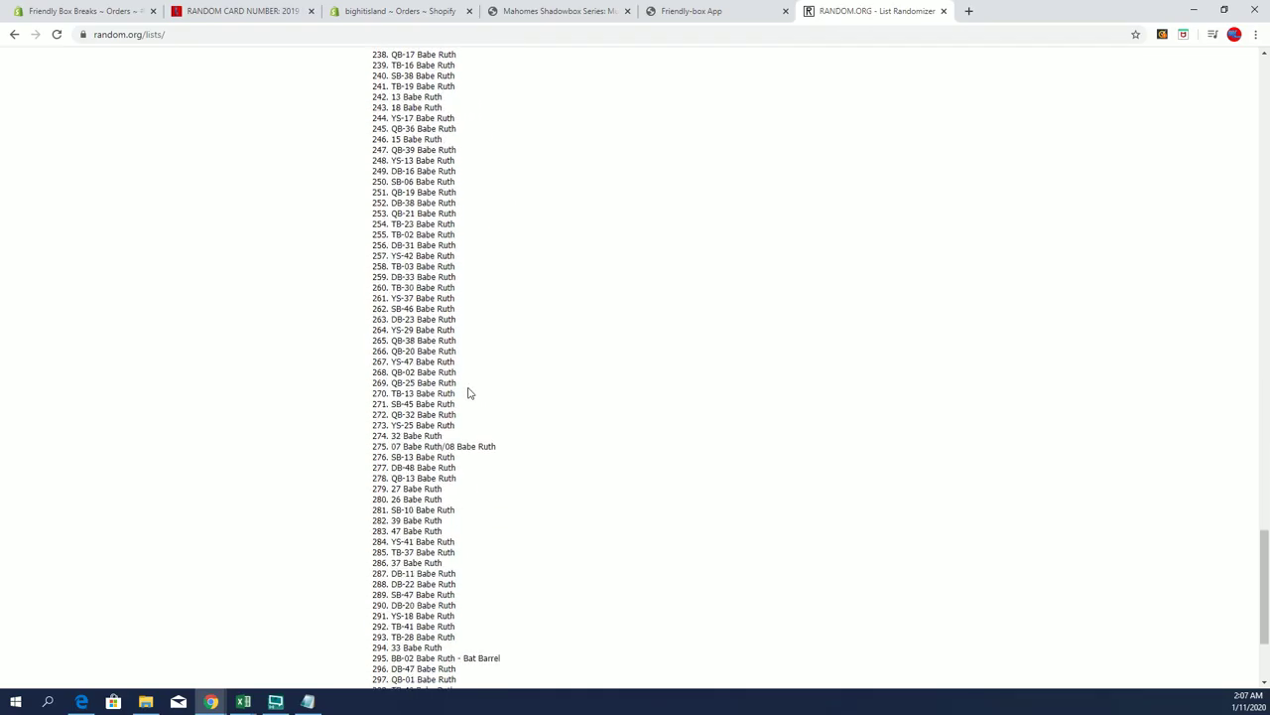
click(383, 608)
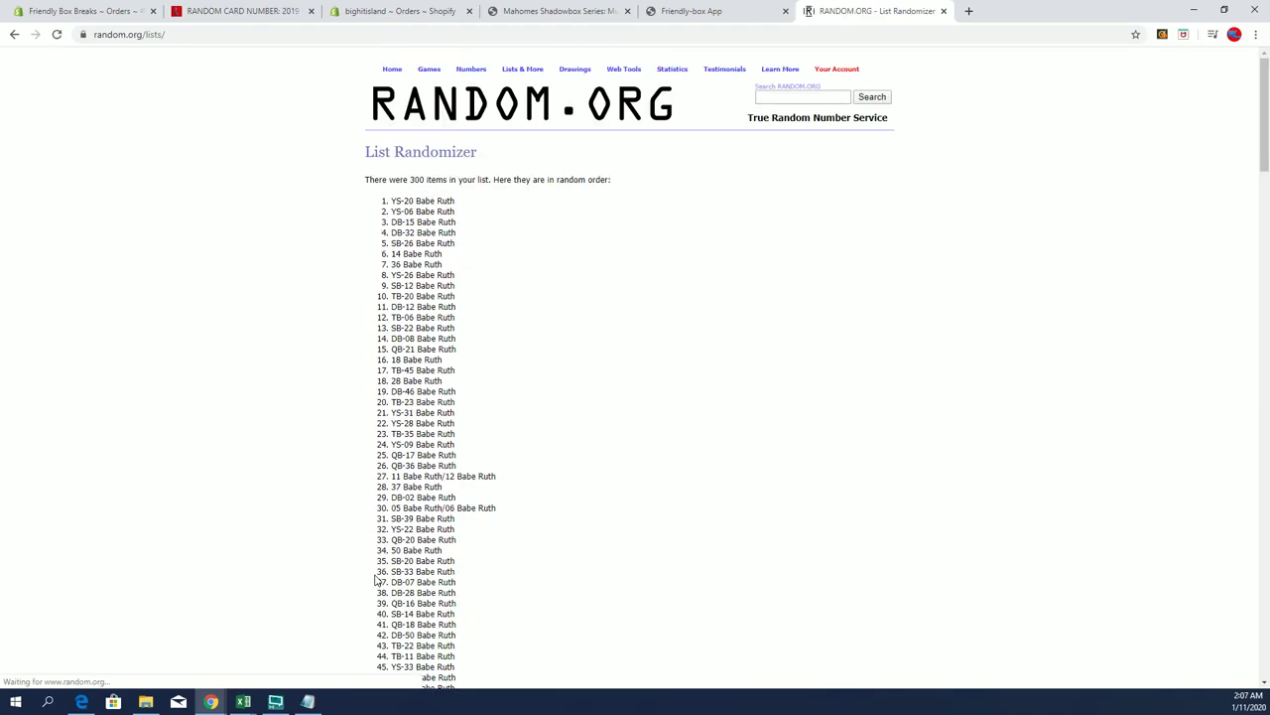
scroll(378, 580, down, 12)
scroll(377, 580, down, 15)
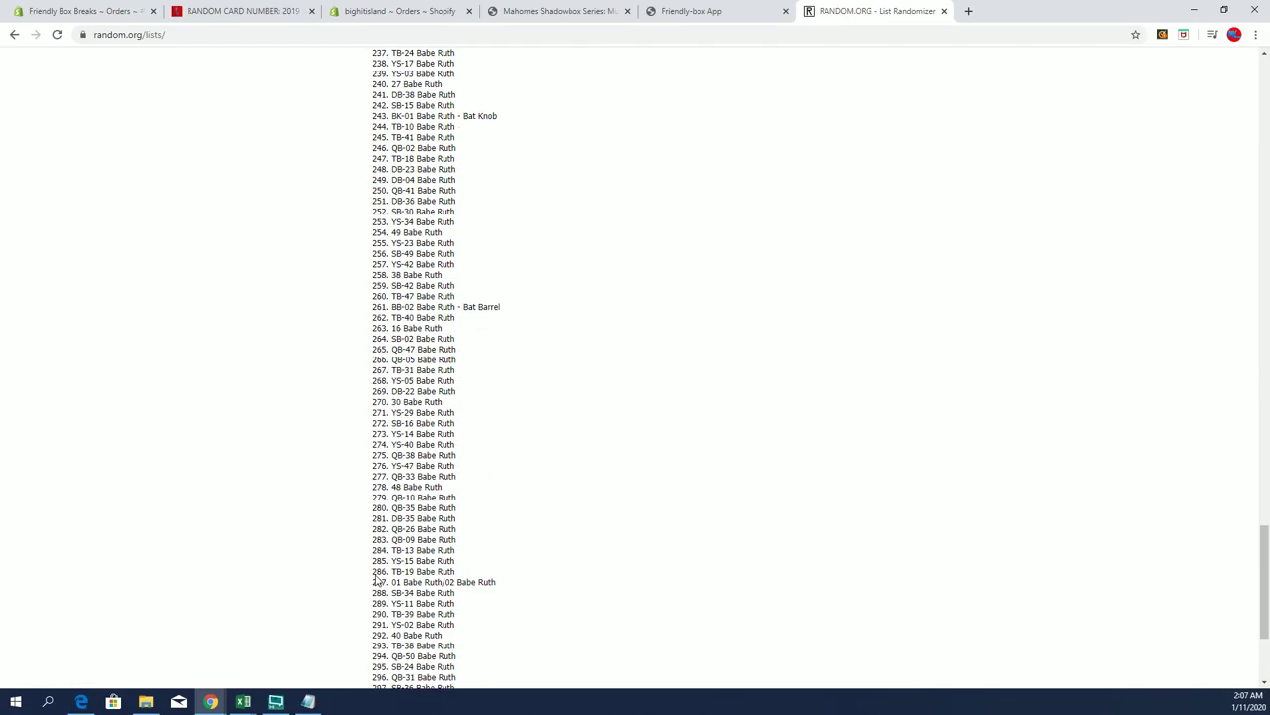
click(381, 608)
scroll(385, 595, down, 15)
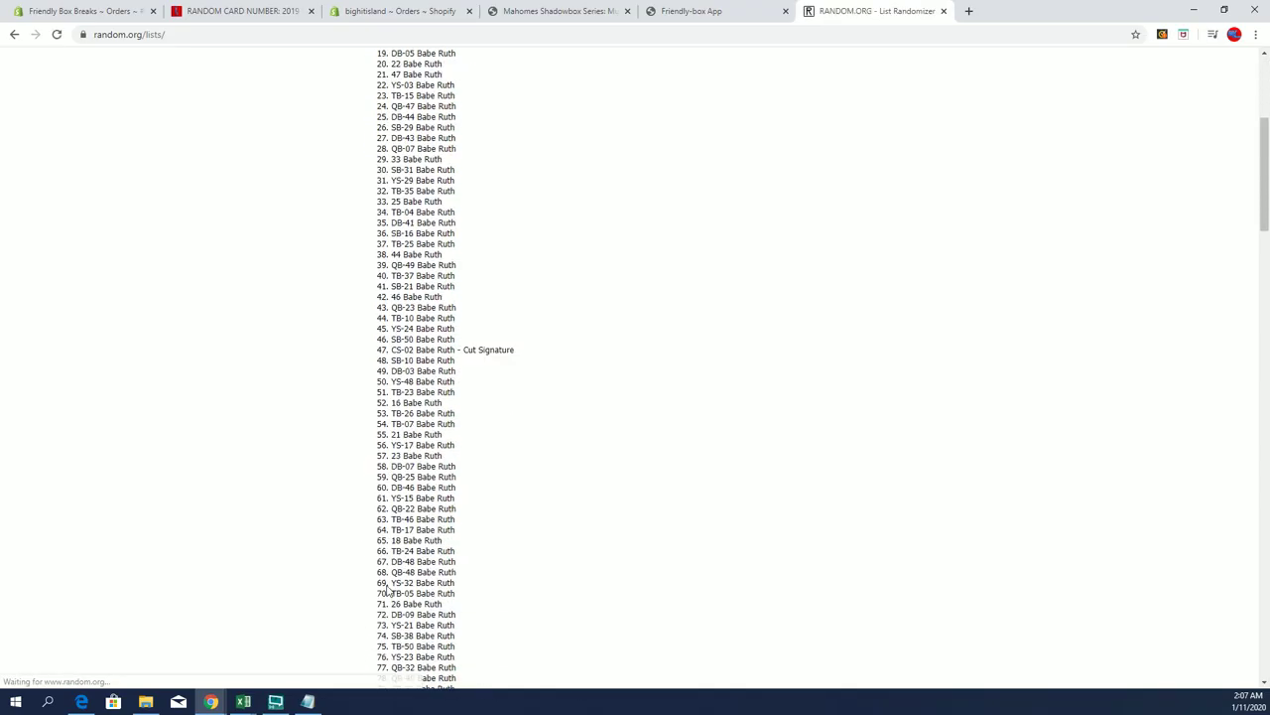
scroll(388, 590, down, 10)
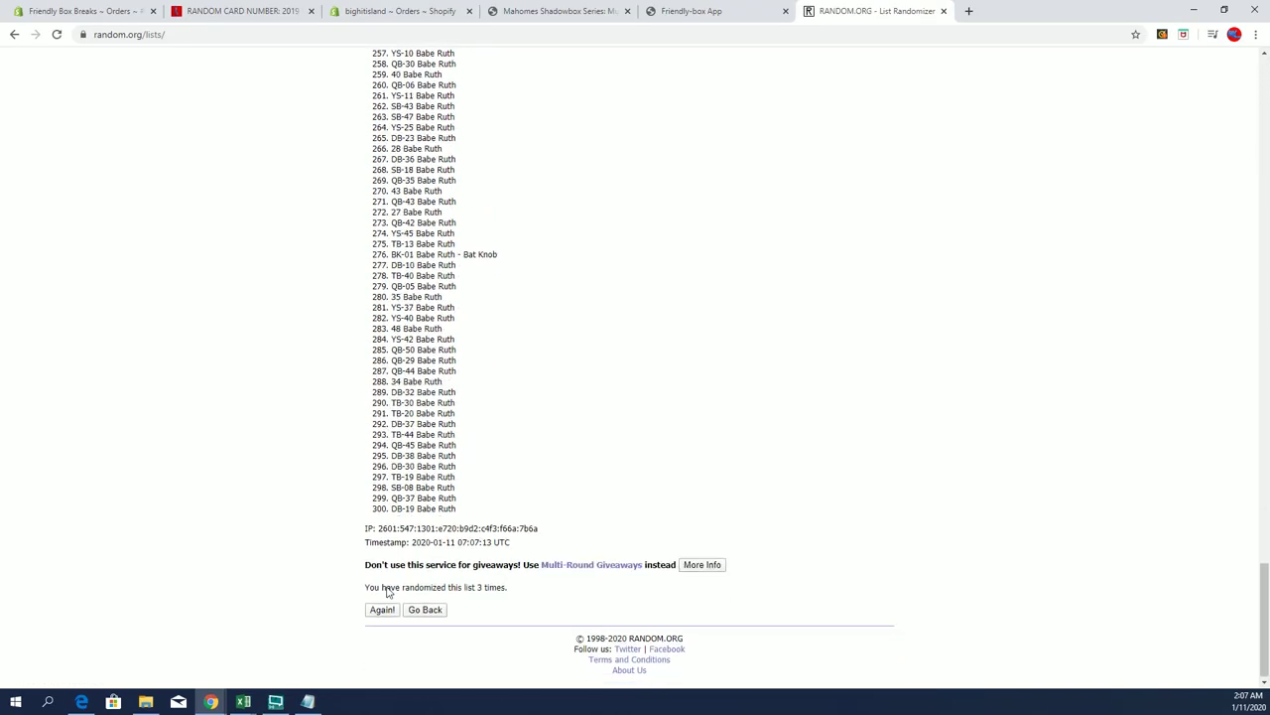
click(382, 605)
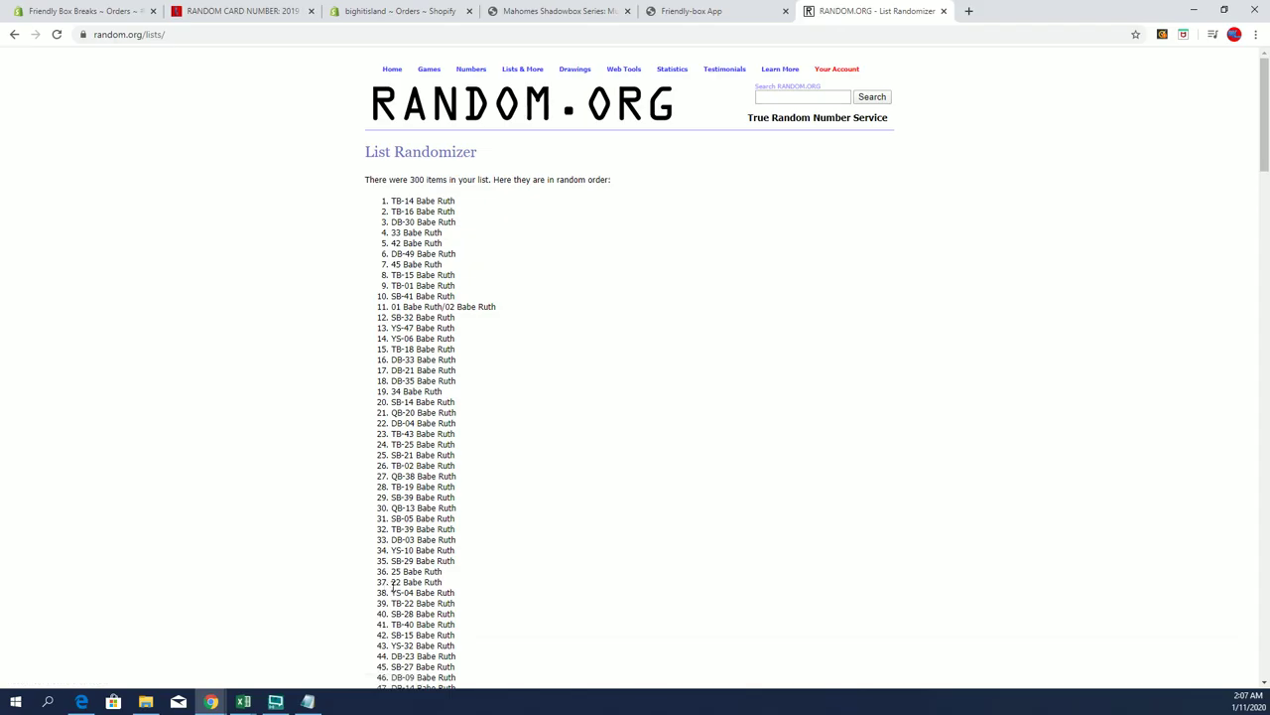
scroll(393, 584, down, 12)
scroll(394, 586, down, 16)
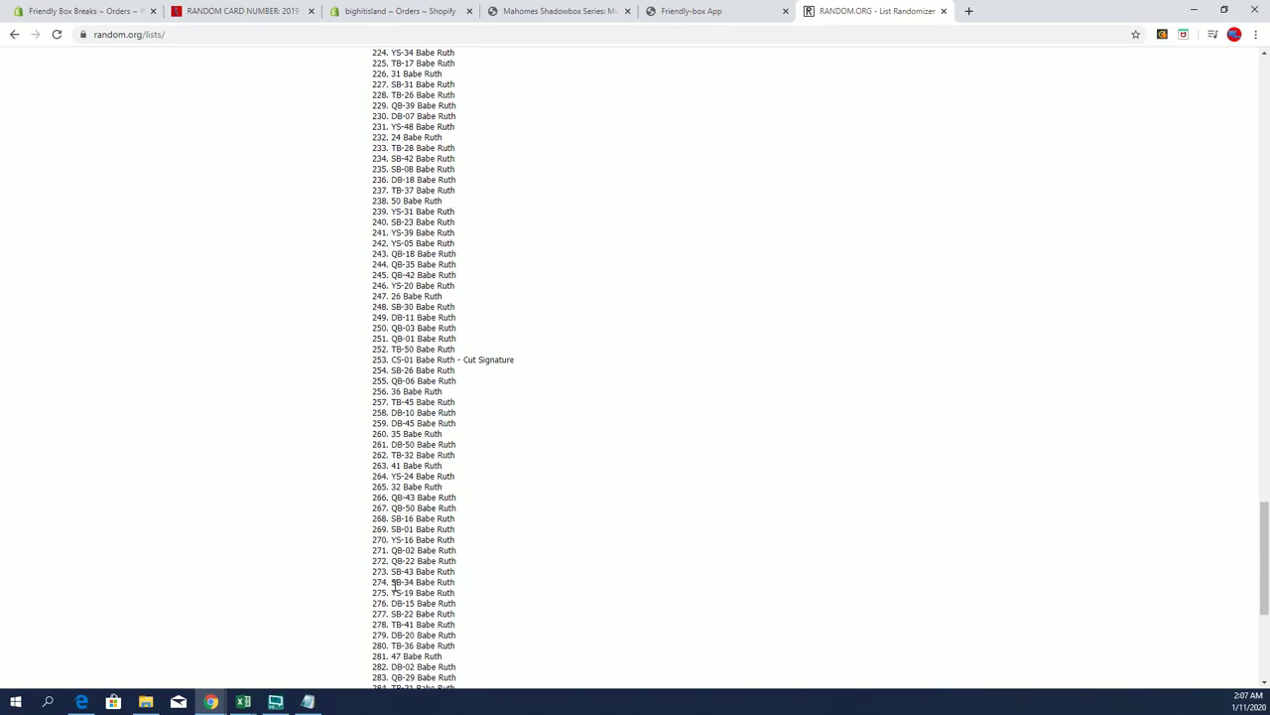
click(375, 613)
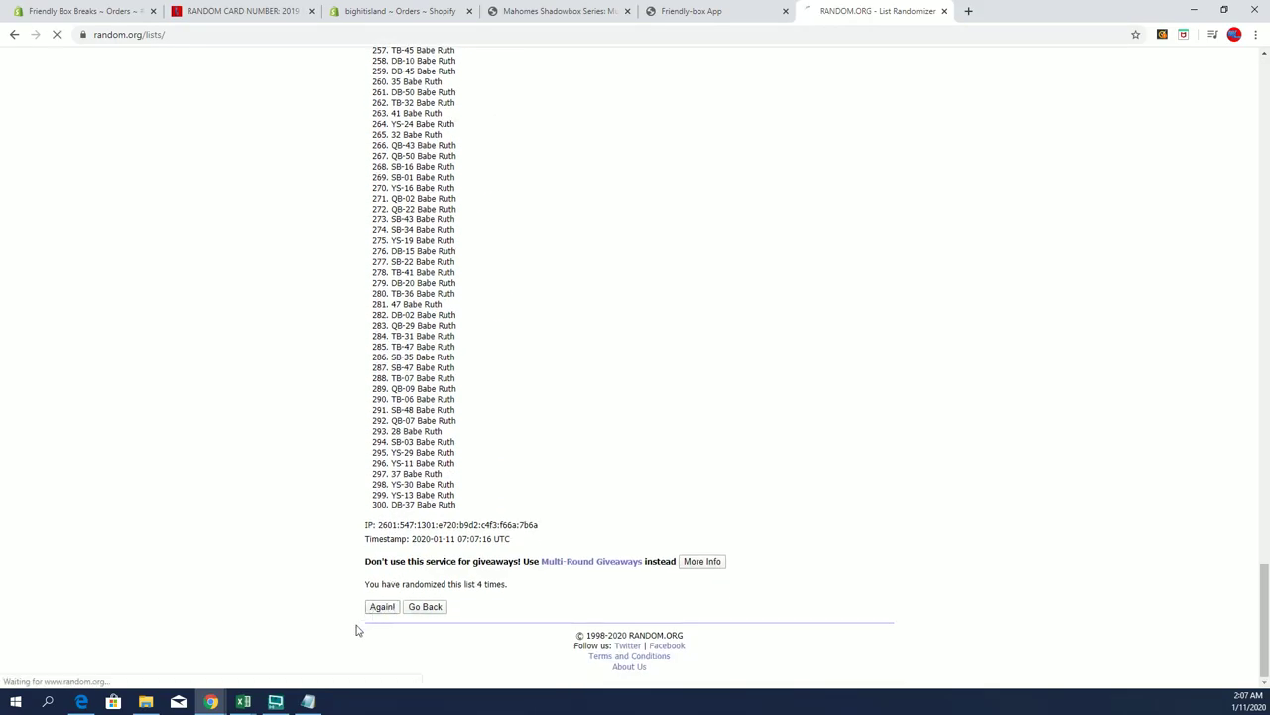
scroll(378, 602, down, 10)
scroll(379, 602, down, 16)
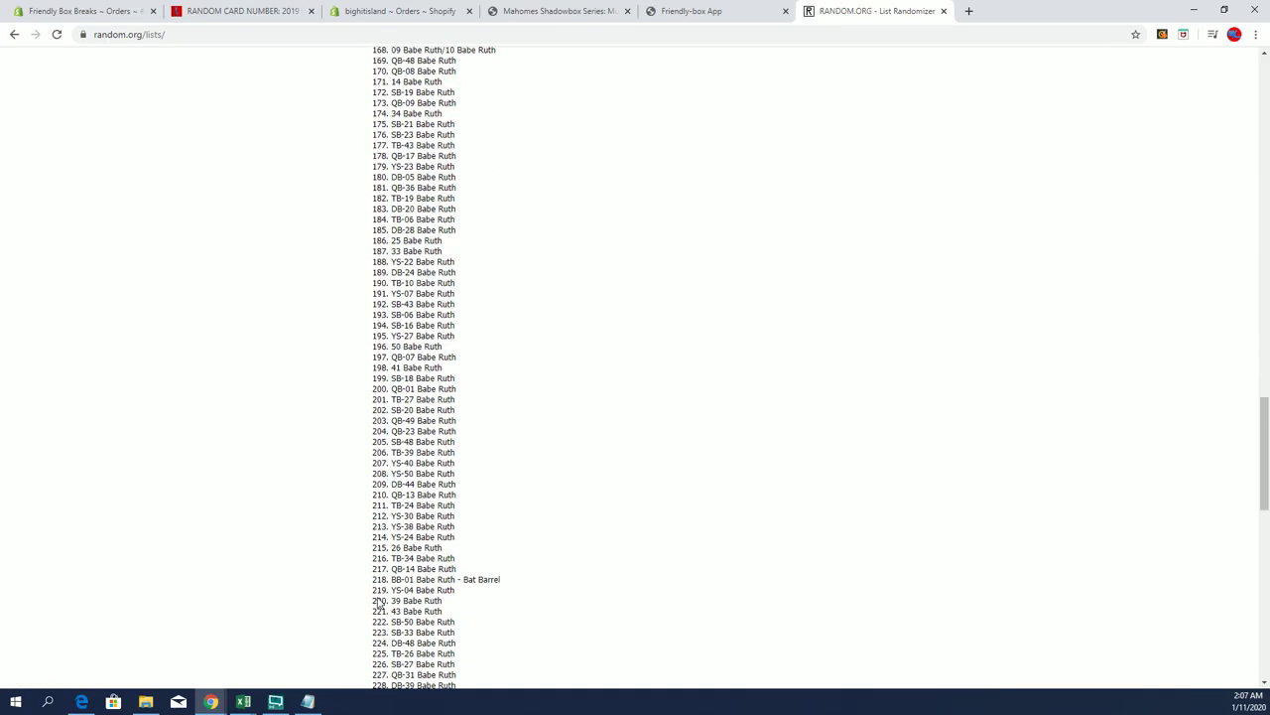
click(383, 608)
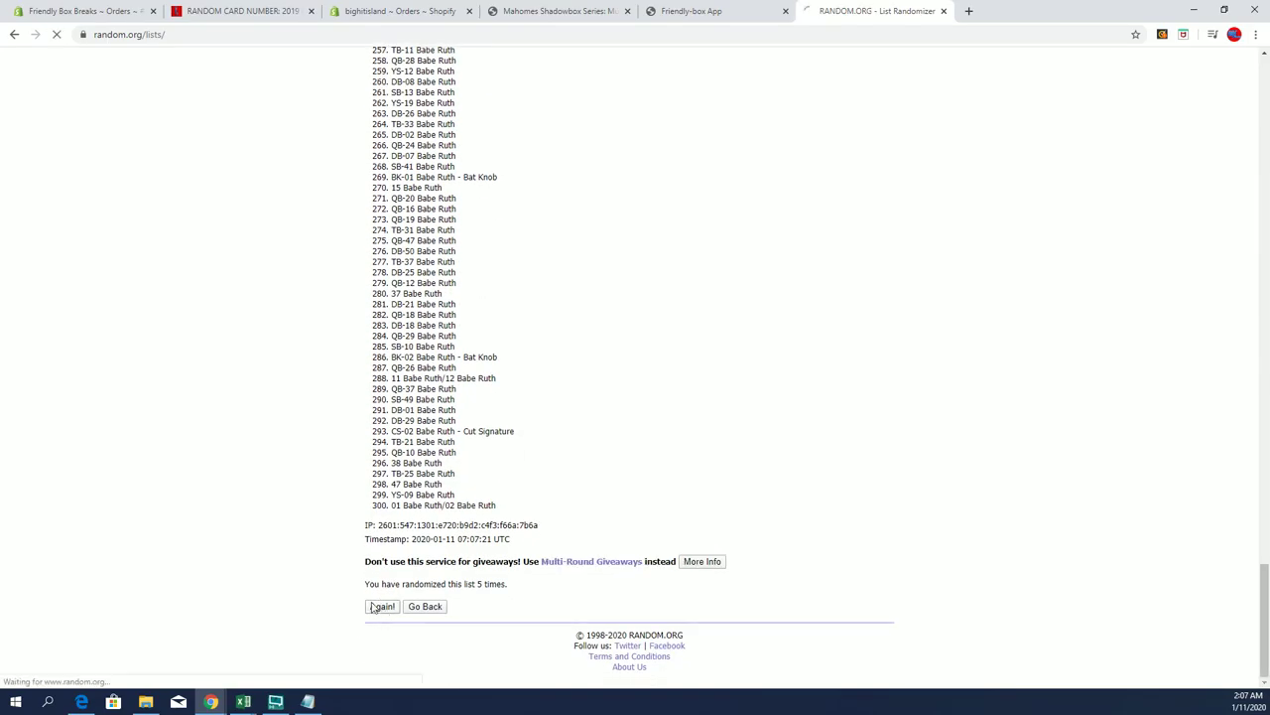
scroll(410, 572, down, 14)
scroll(410, 571, down, 12)
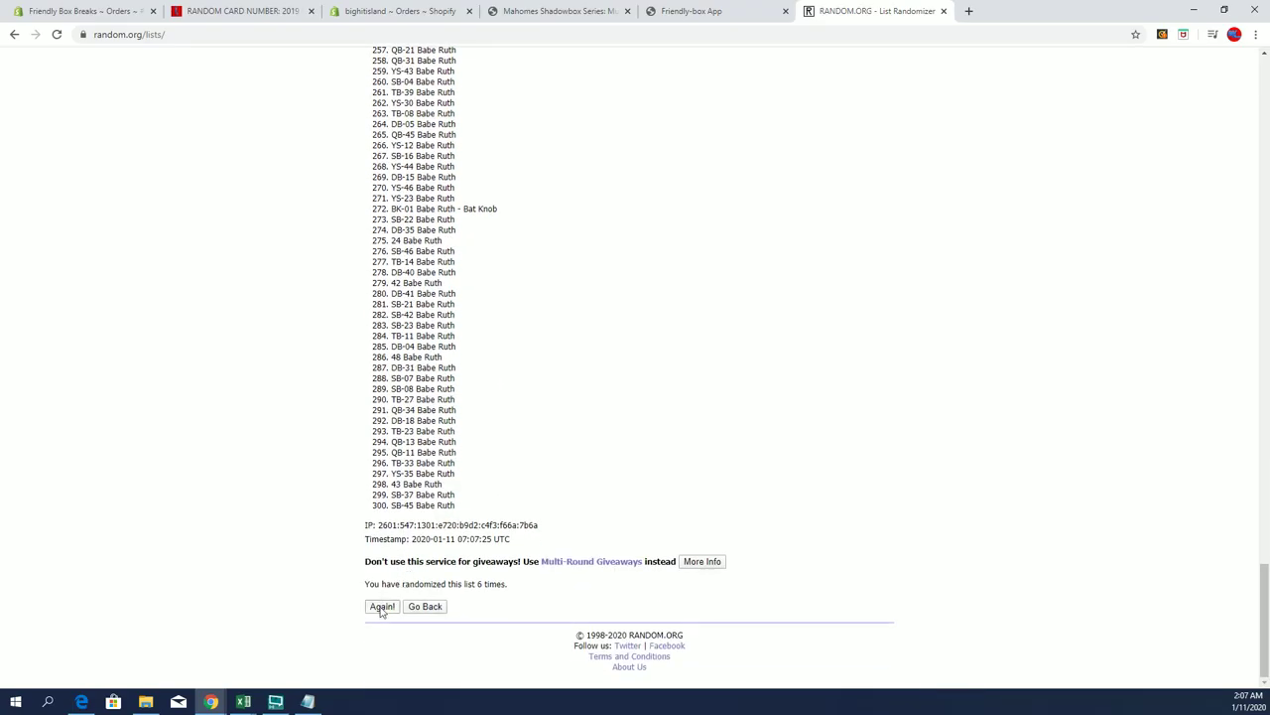
click(382, 606)
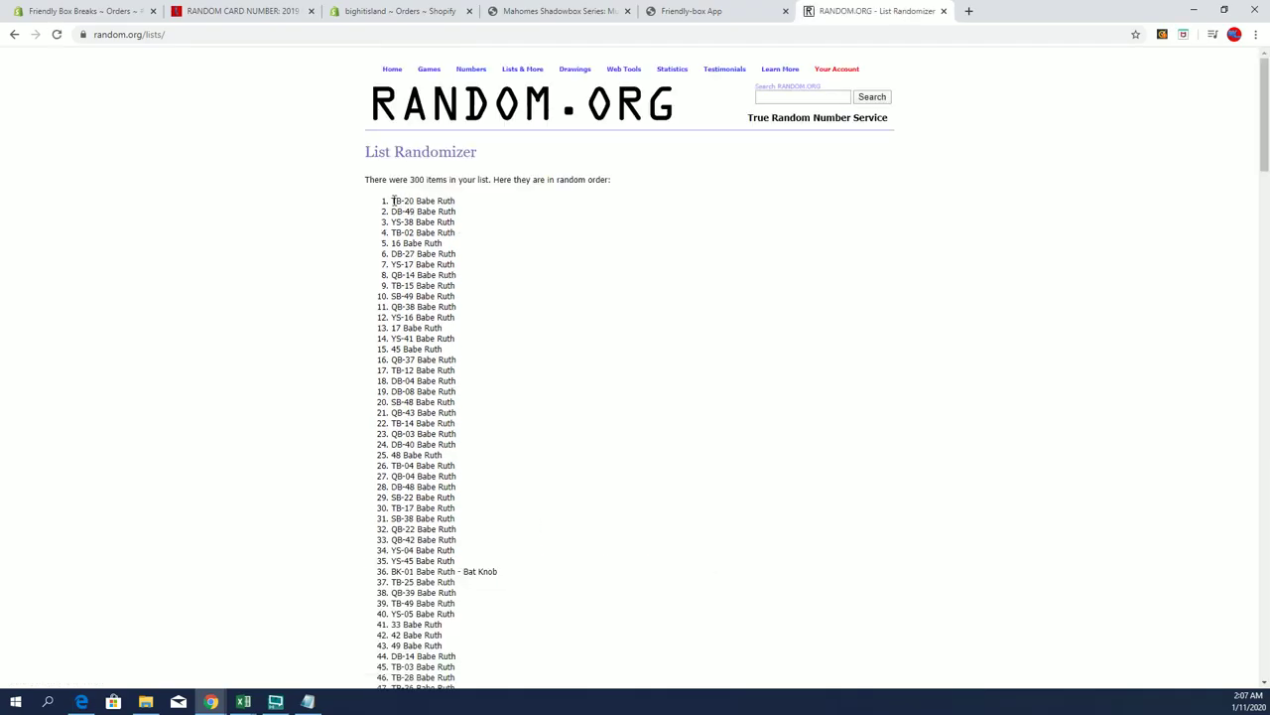
Copy all 300 randomized cards and paste them into the Card Number column of the Excel workbook, starting at A2.
drag(457, 233, 466, 413)
click(468, 415)
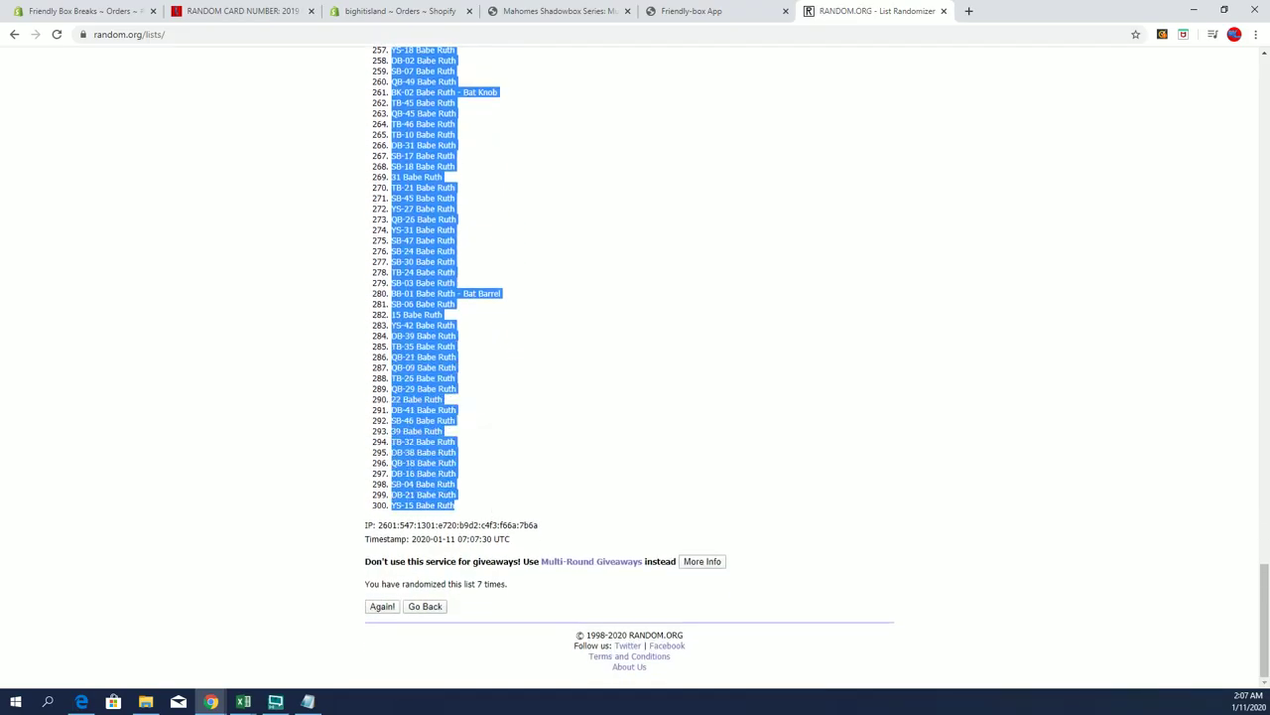
key(alt+Tab)
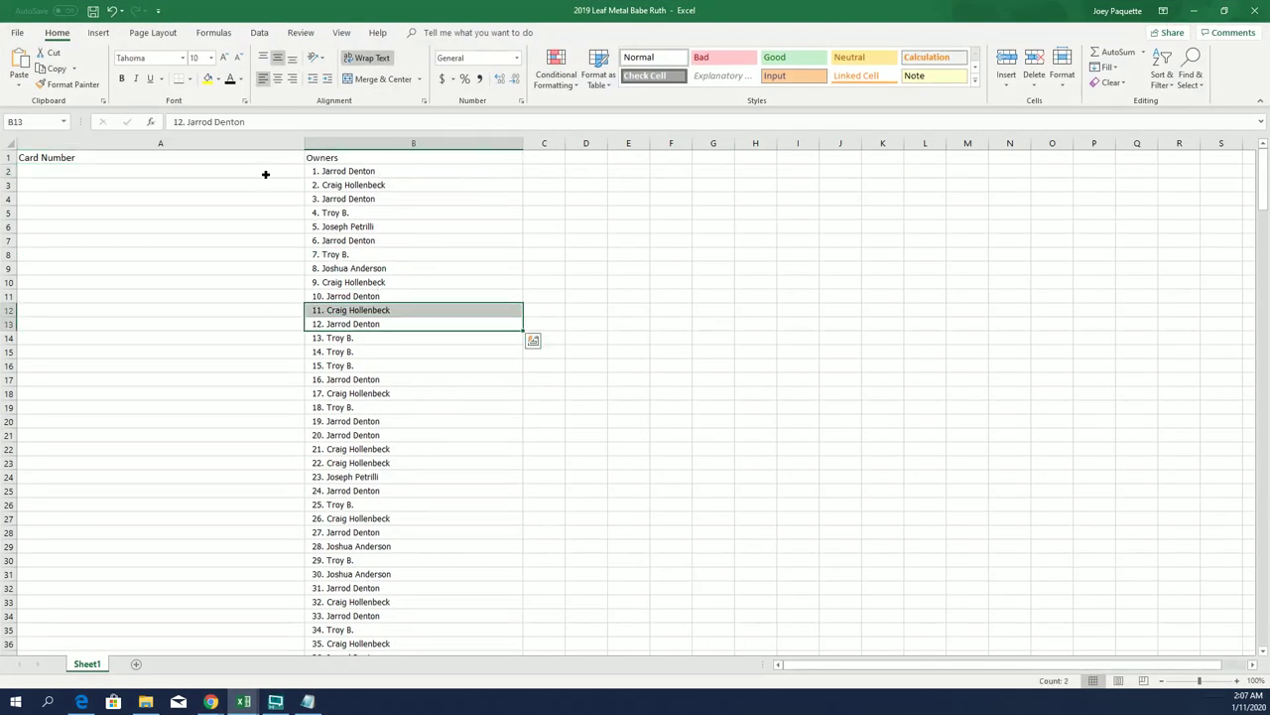
click(264, 172)
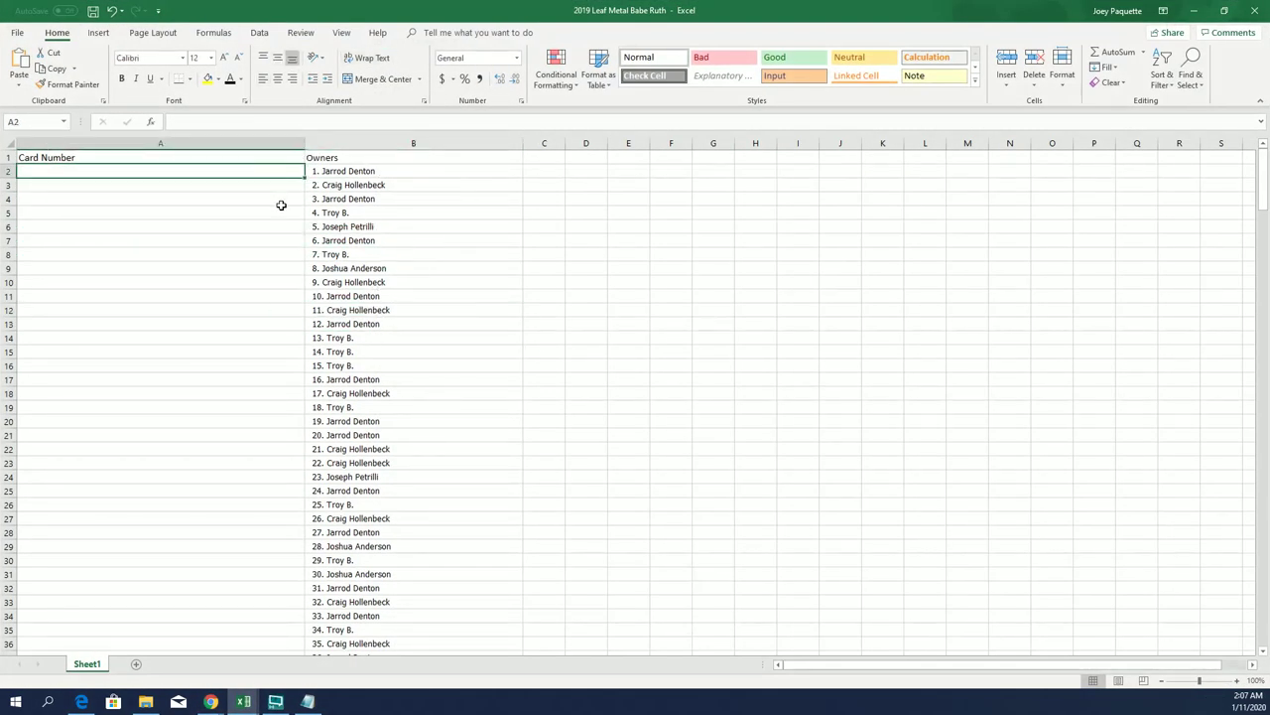
key(ctrl+v)
click(283, 208)
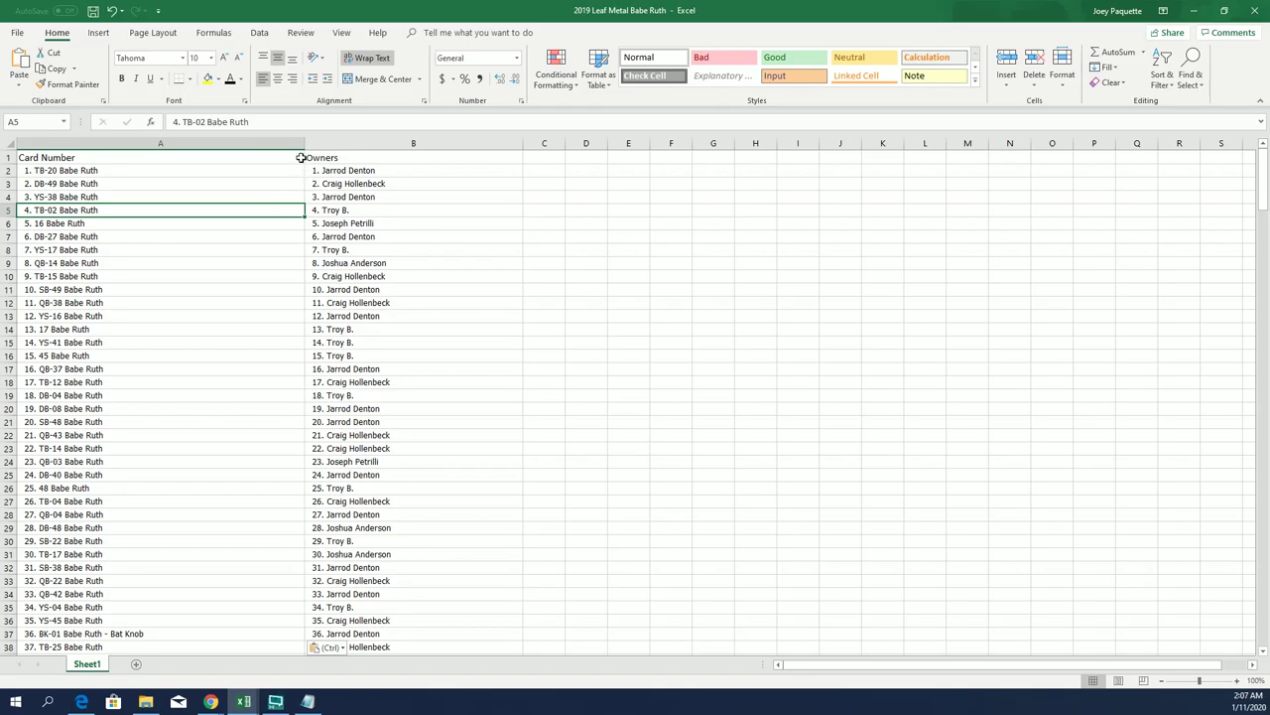
Narrow column A to fit the card names and apply borders to all cells of columns A and B.
drag(305, 142, 164, 144)
click(198, 197)
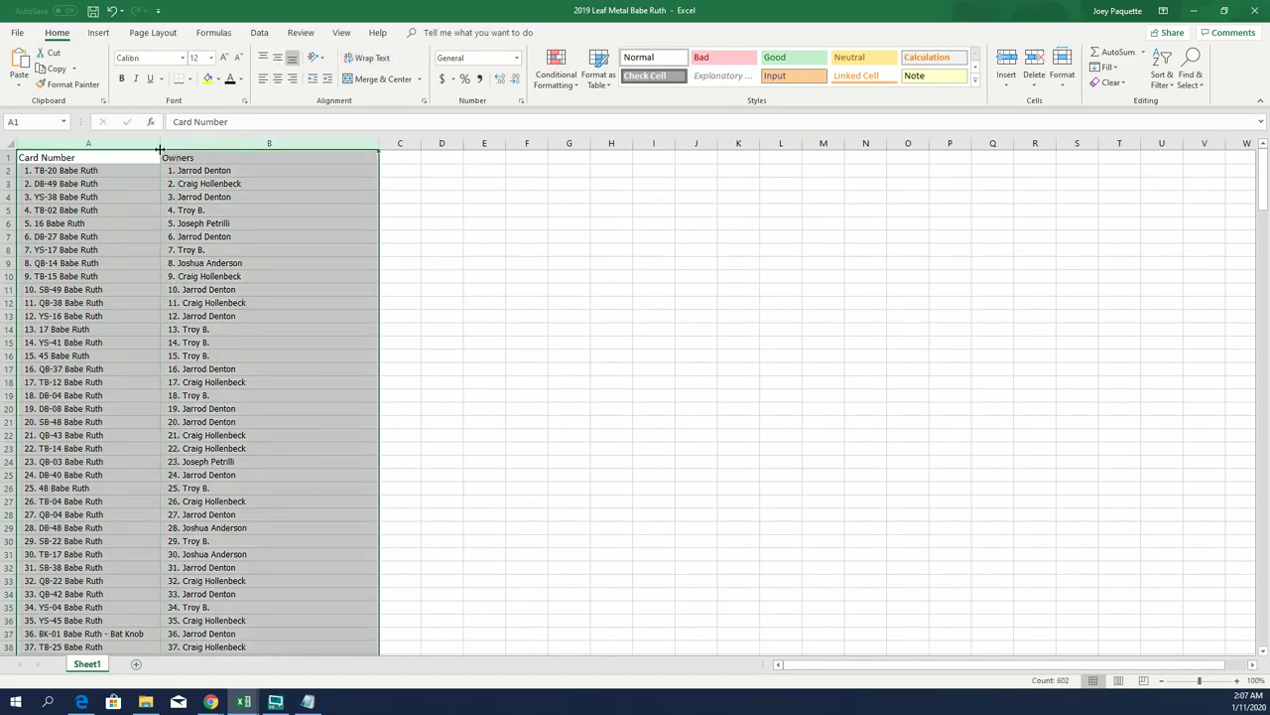
click(189, 79)
click(209, 190)
click(139, 170)
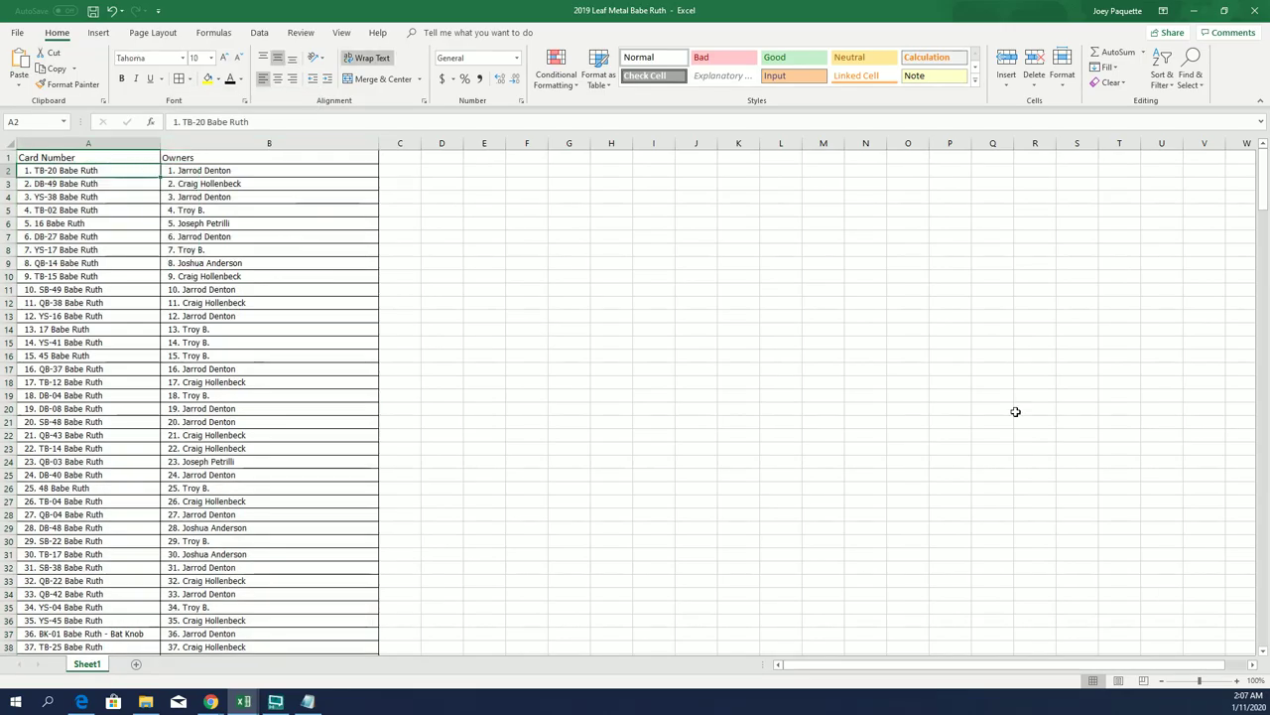
Magnify the worksheet to 328% and examine the first card and owner pairings under the header row.
drag(1201, 681, 1222, 681)
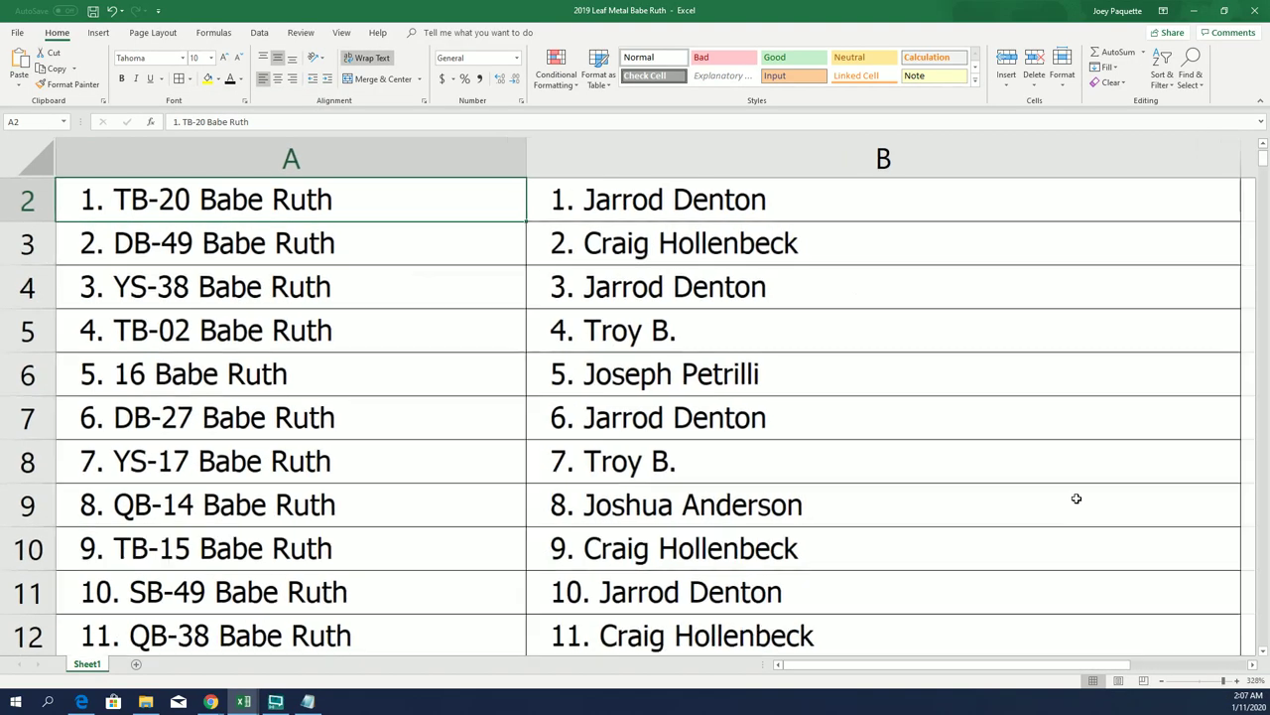
scroll(1076, 498, up, 1)
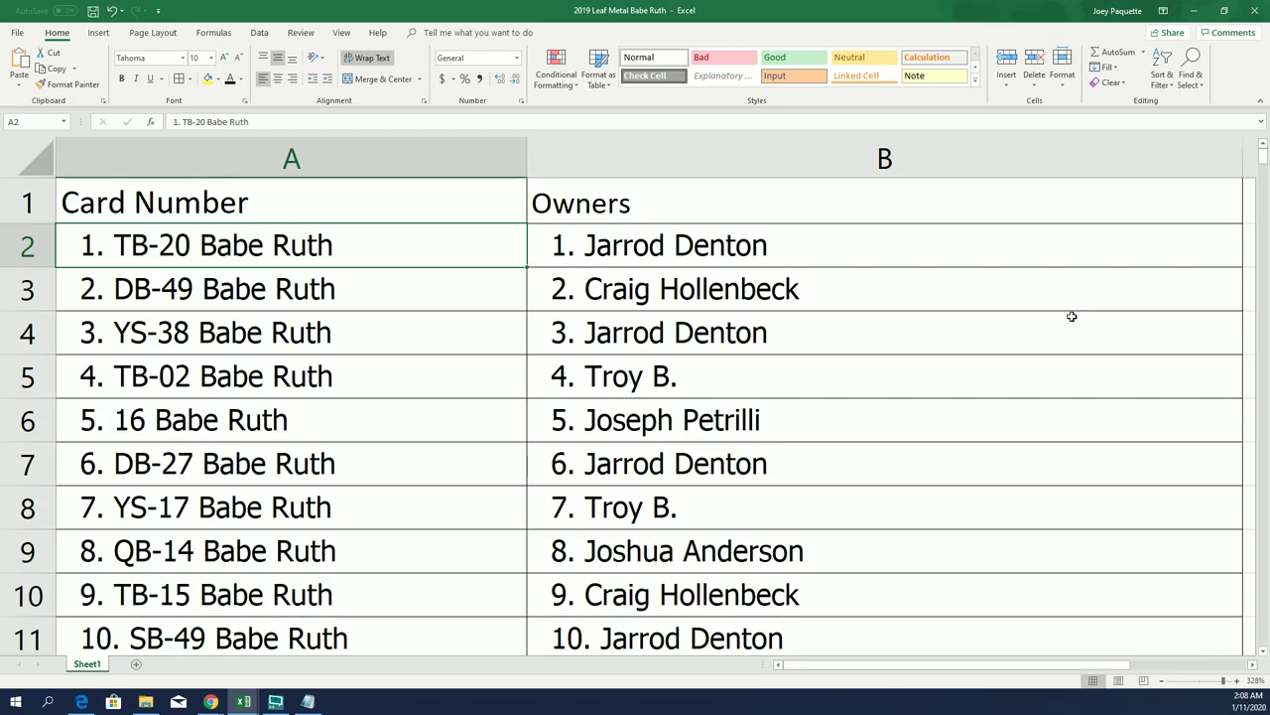
right_click(1265, 162)
click(1265, 159)
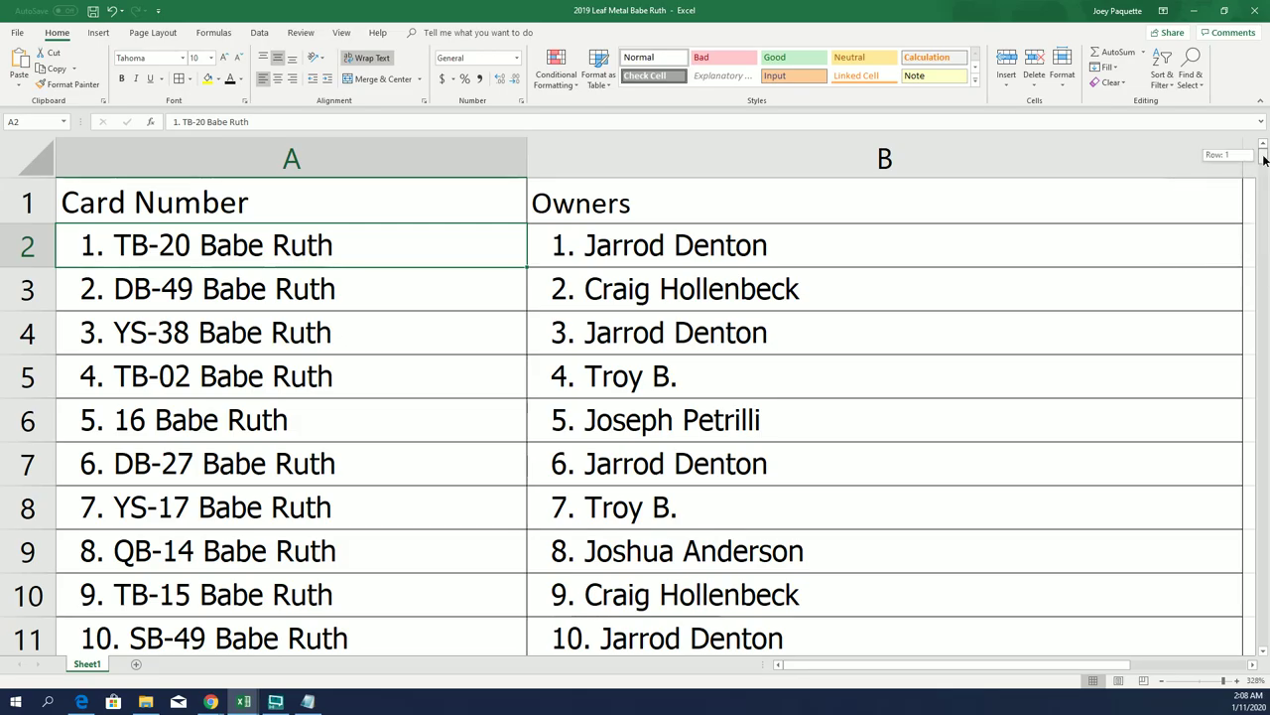
drag(1265, 159, 1265, 167)
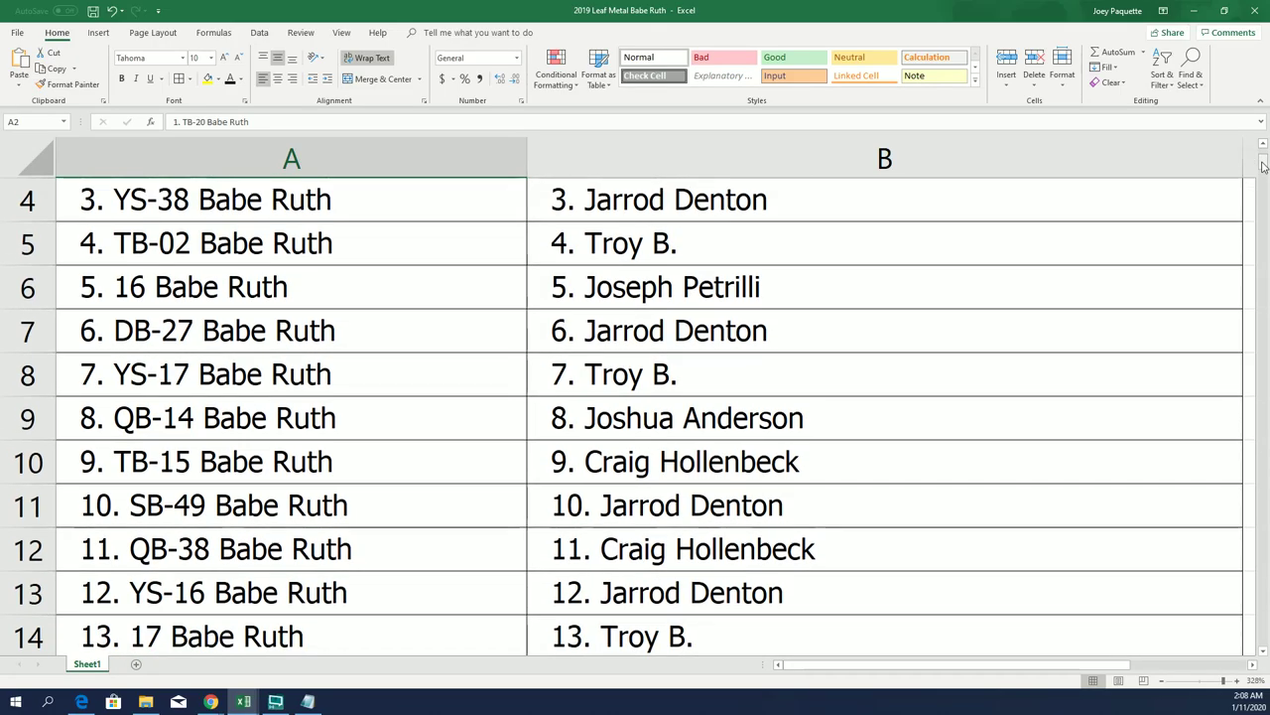
scroll(1264, 166, down, 1)
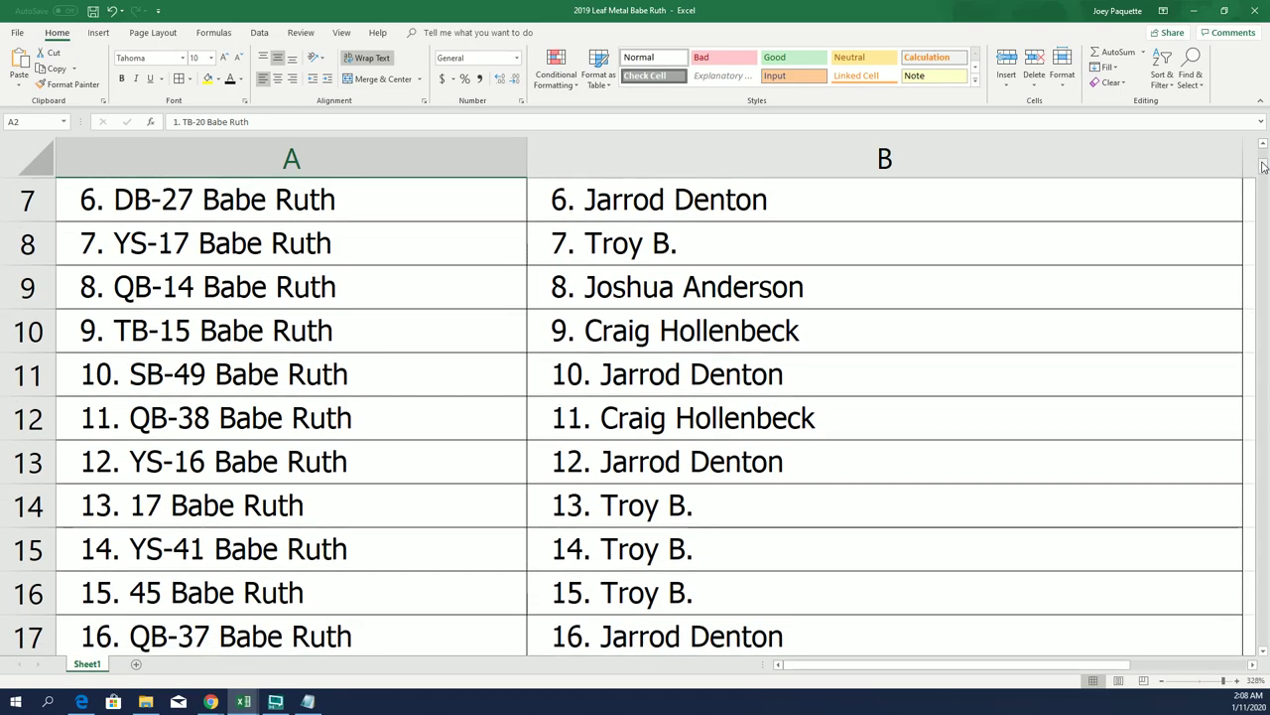
drag(1264, 165, 1263, 176)
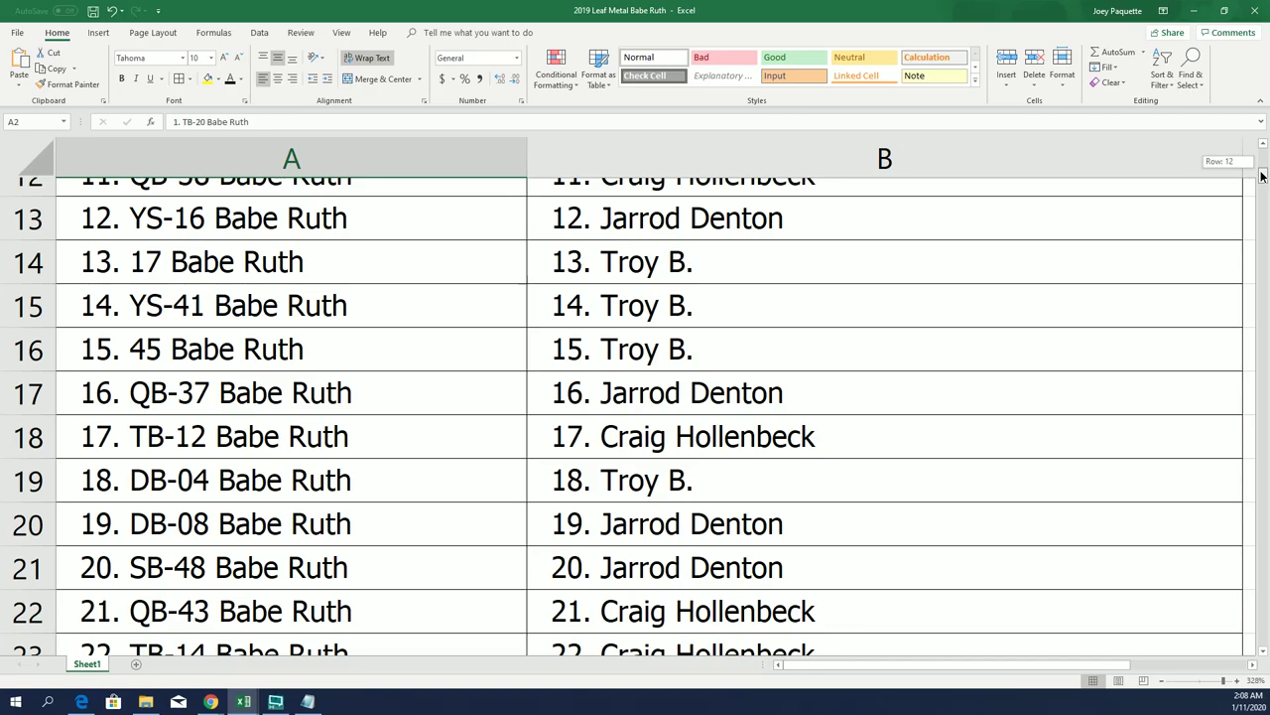
drag(1263, 176, 1266, 142)
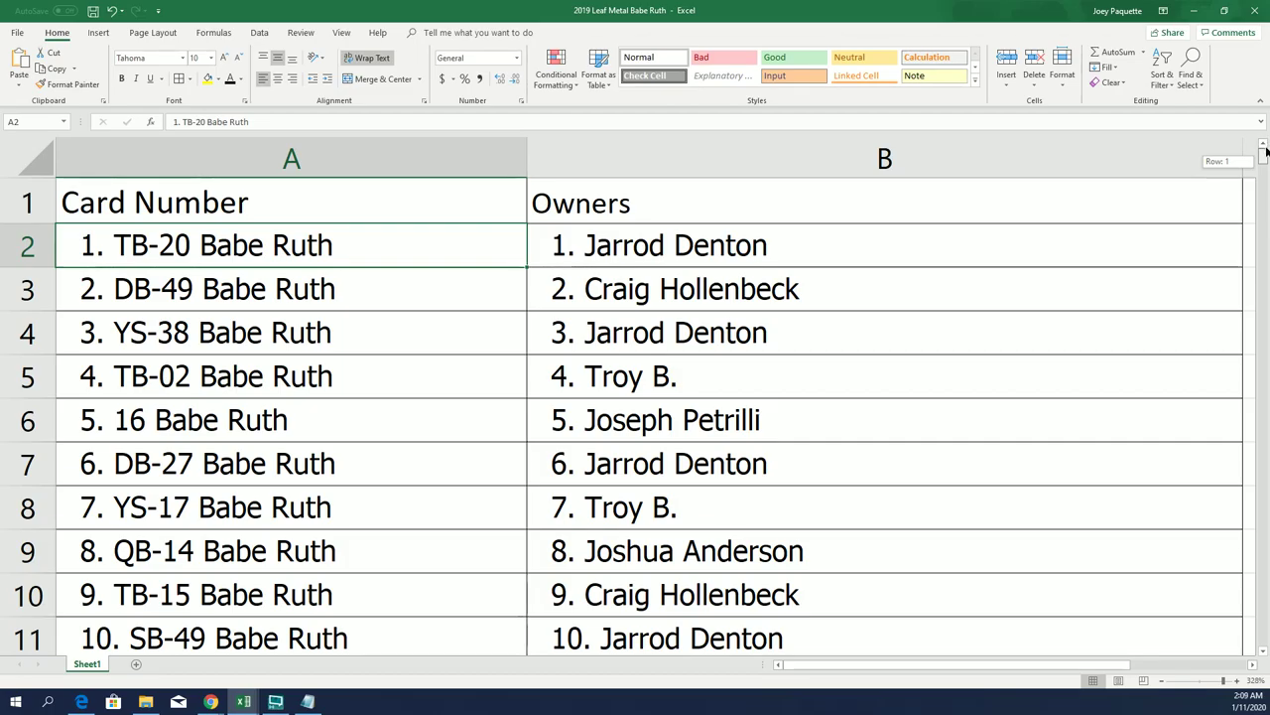
Review the card and owner pairings in order from entry 1 down to entry 124.
drag(1267, 151, 1264, 175)
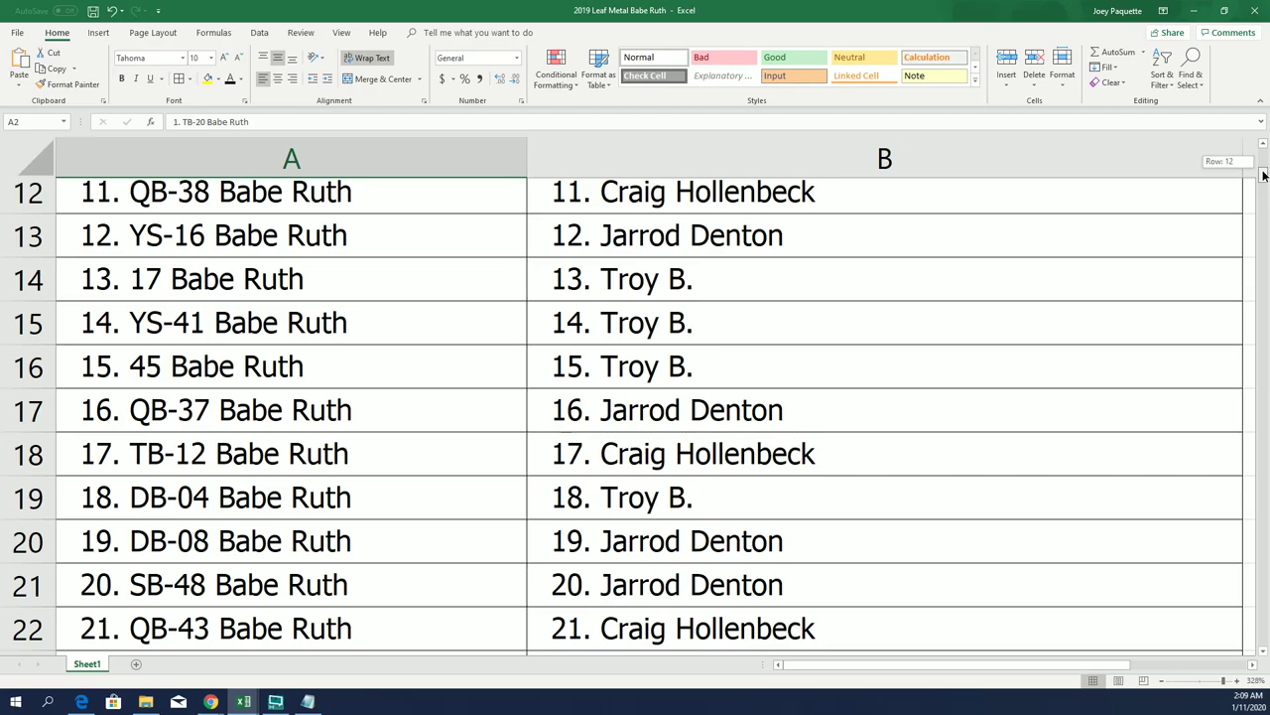
drag(1263, 174, 1264, 192)
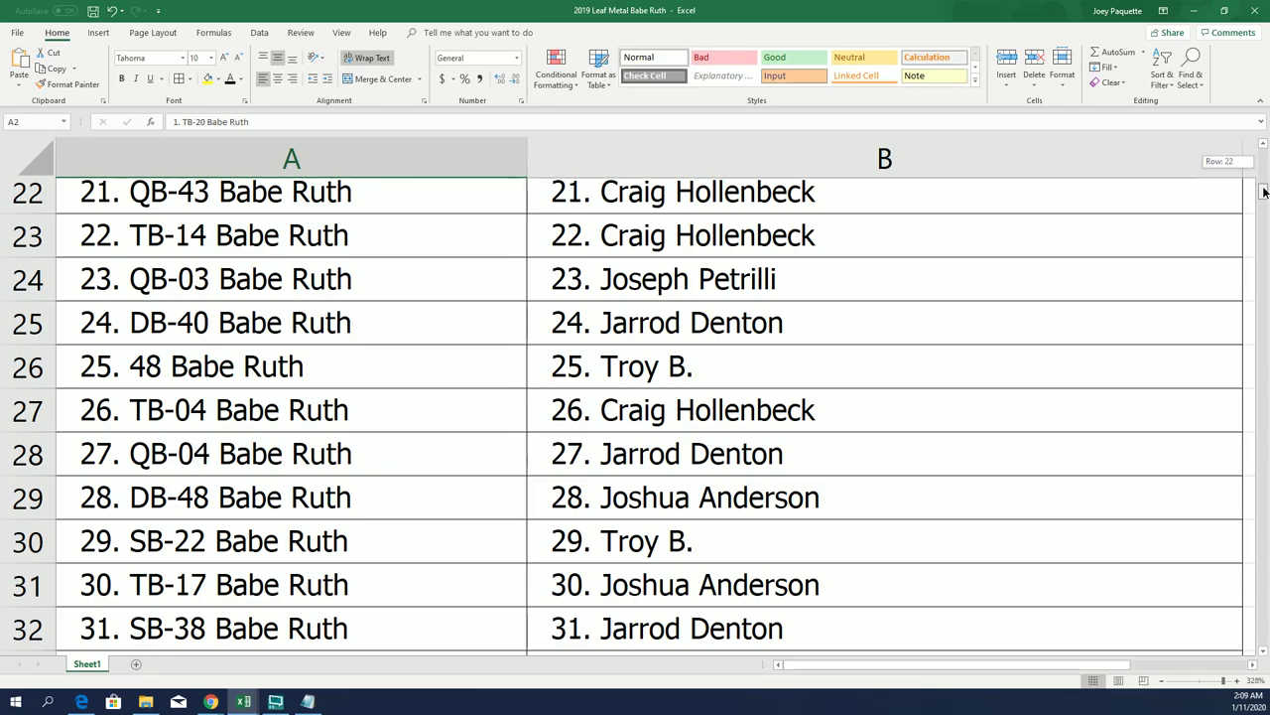
drag(1264, 192, 1267, 204)
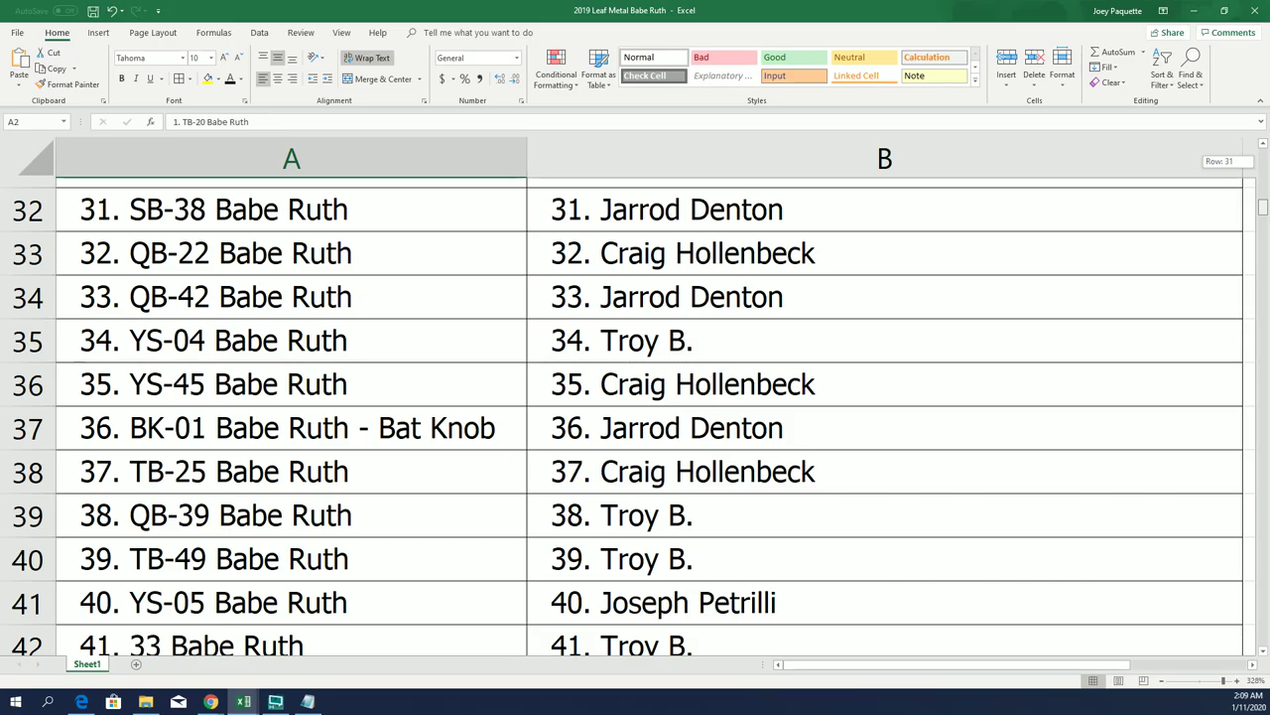
drag(1267, 205, 1267, 223)
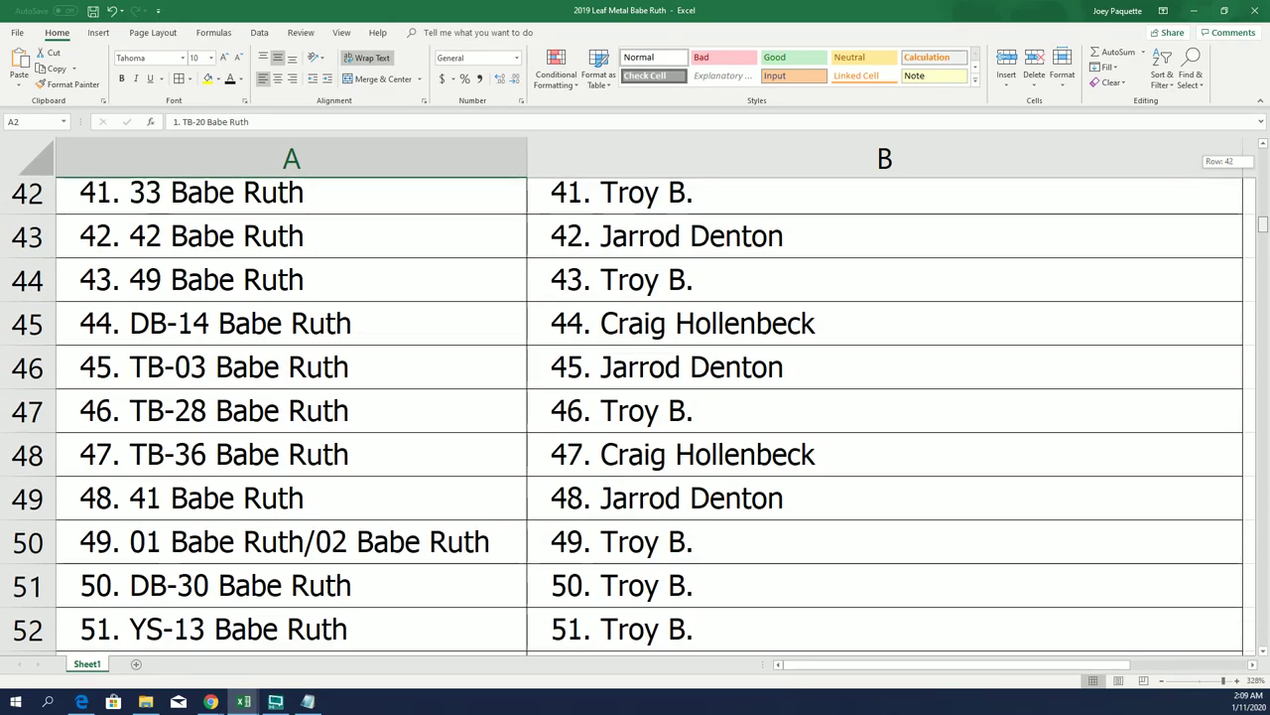
drag(1267, 222, 1267, 256)
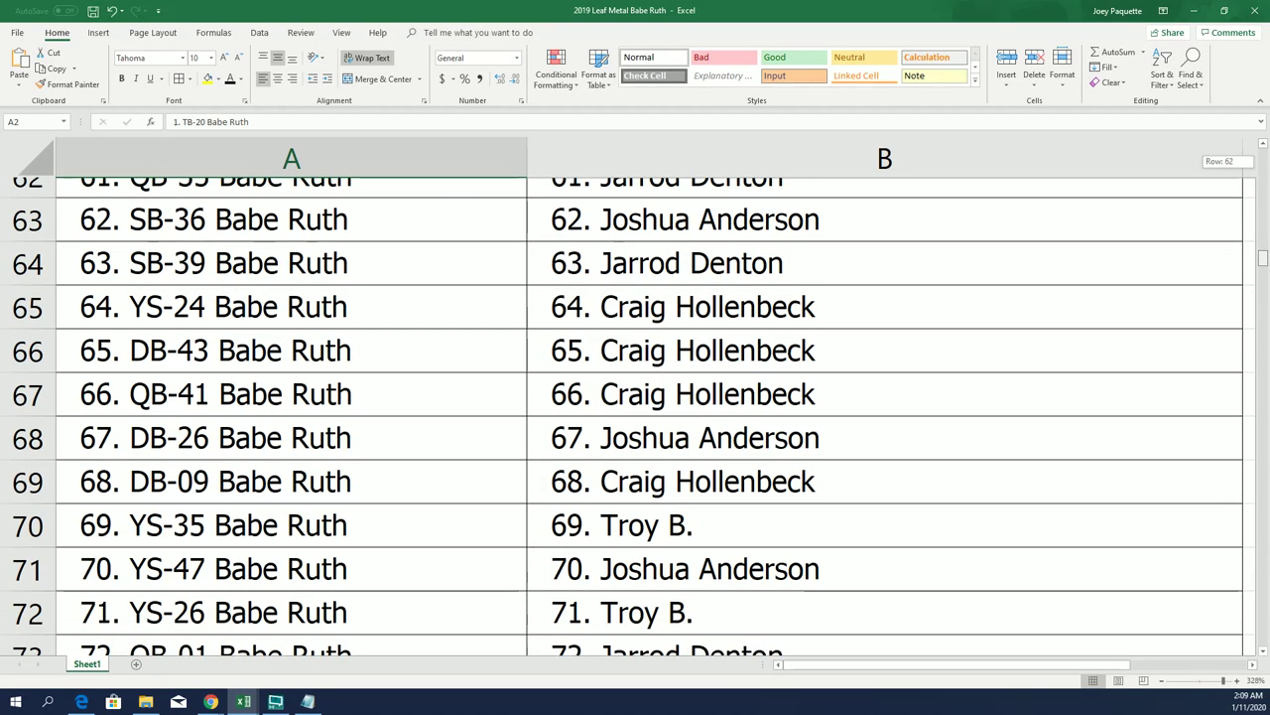
scroll(636, 417, down, 4)
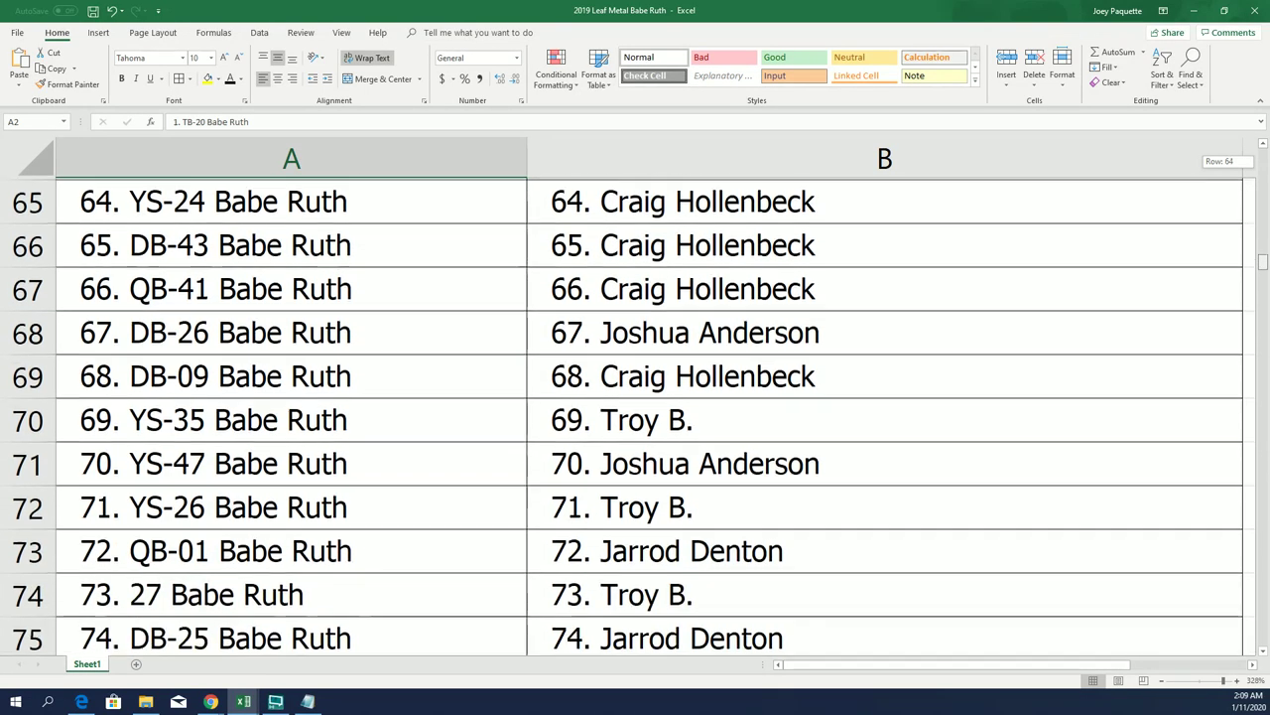
scroll(635, 416, down, 4)
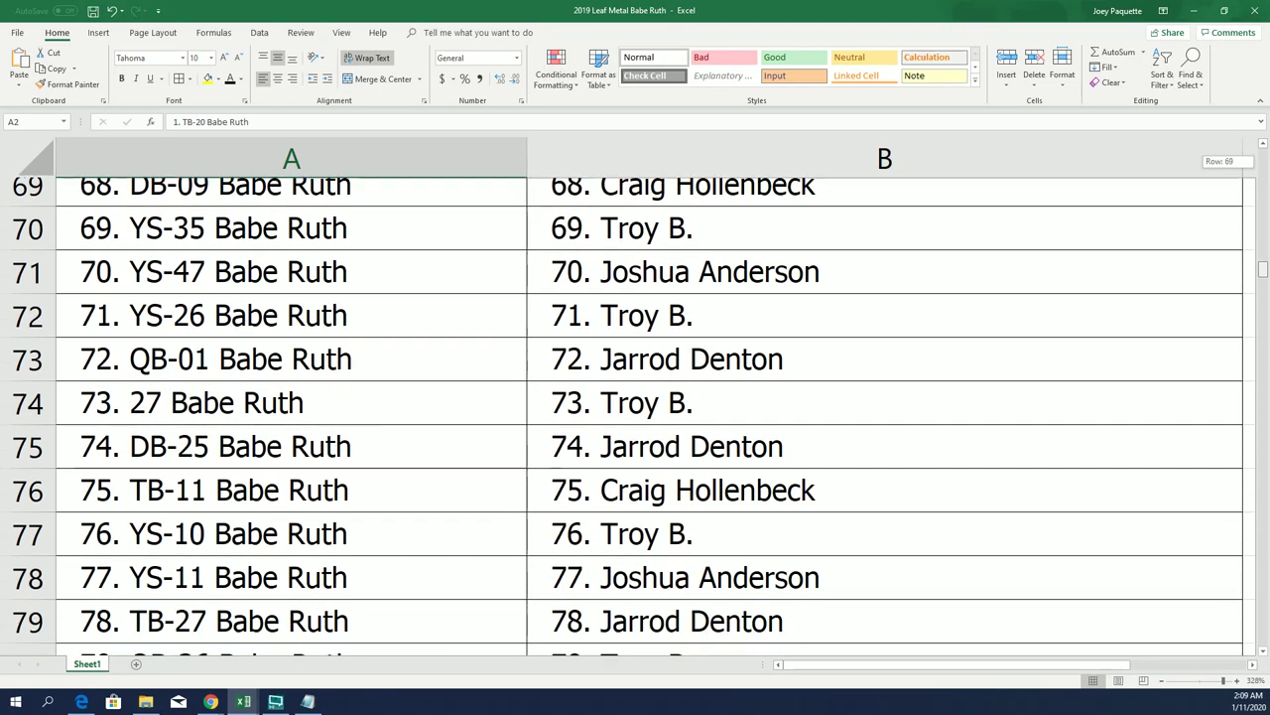
scroll(635, 417, down, 2)
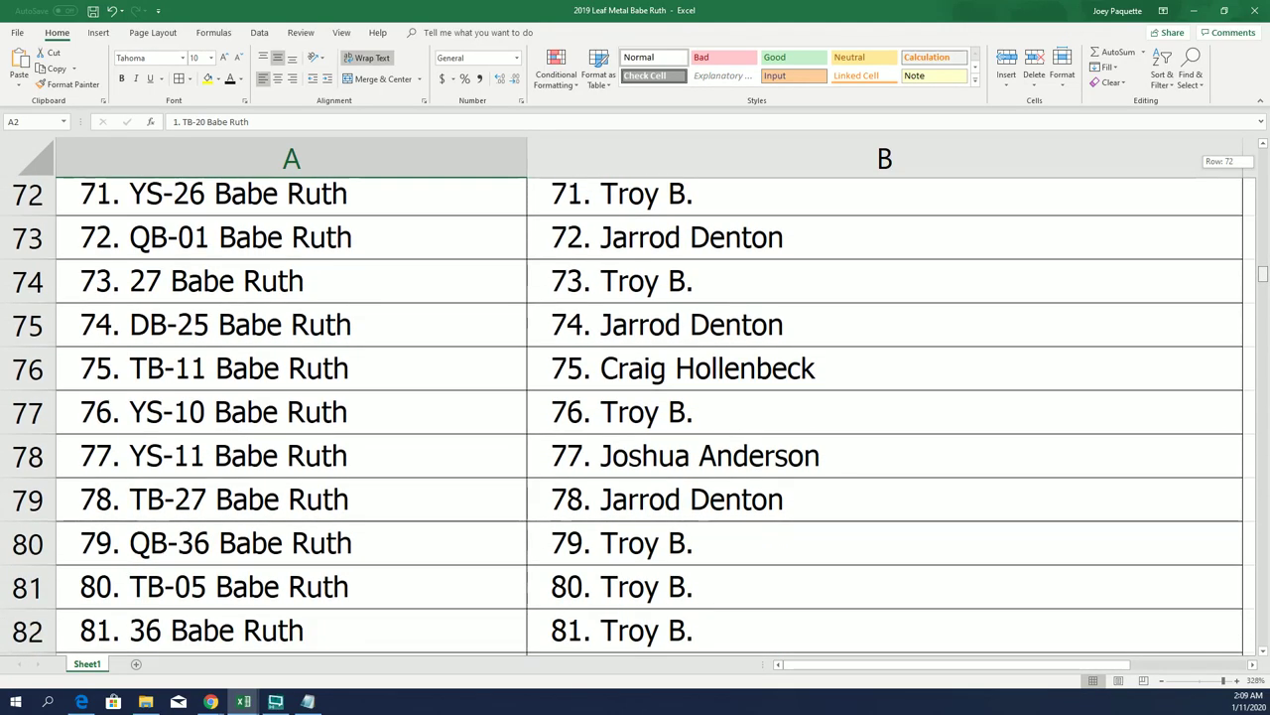
scroll(635, 416, down, 1)
scroll(635, 416, down, 2)
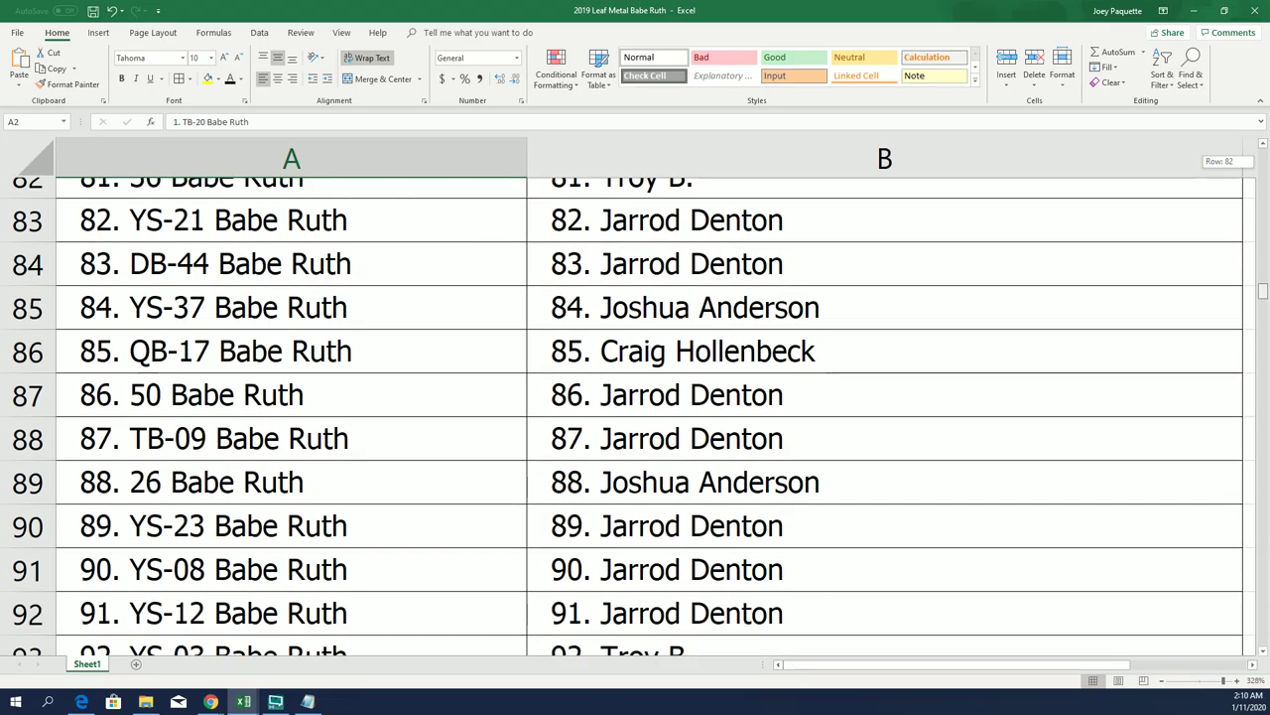
scroll(635, 417, down, 3)
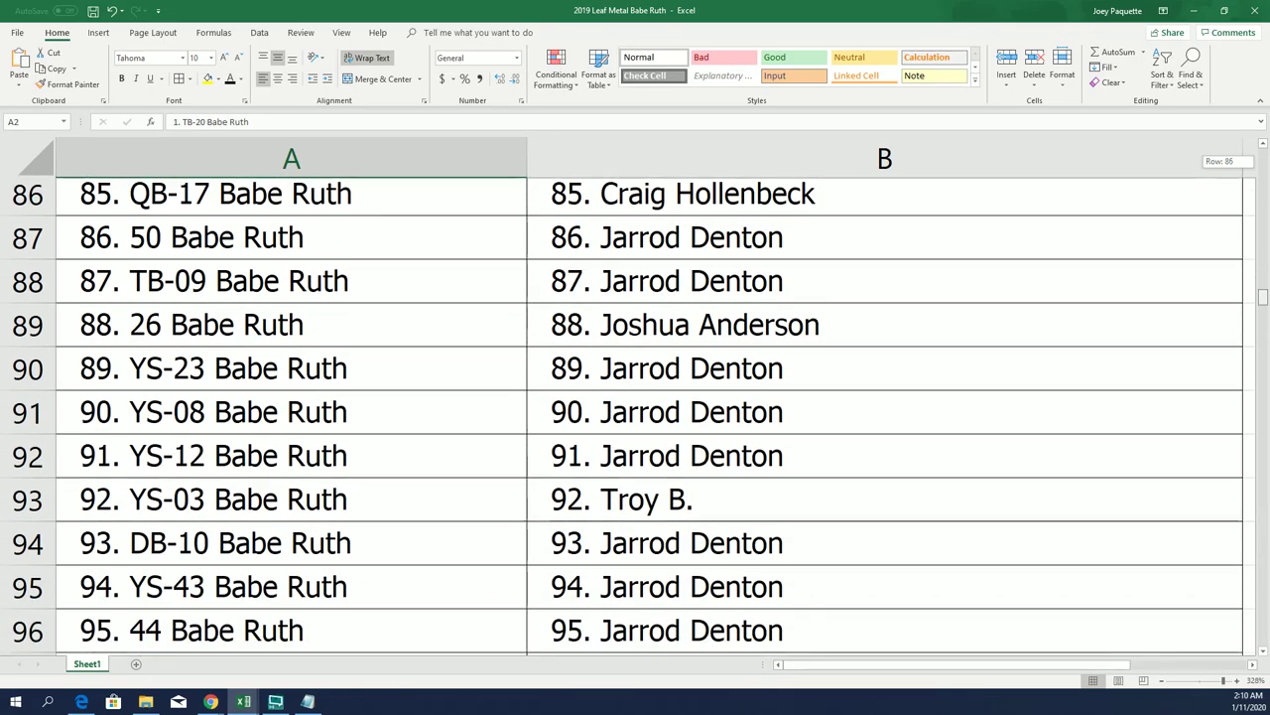
scroll(635, 417, down, 1)
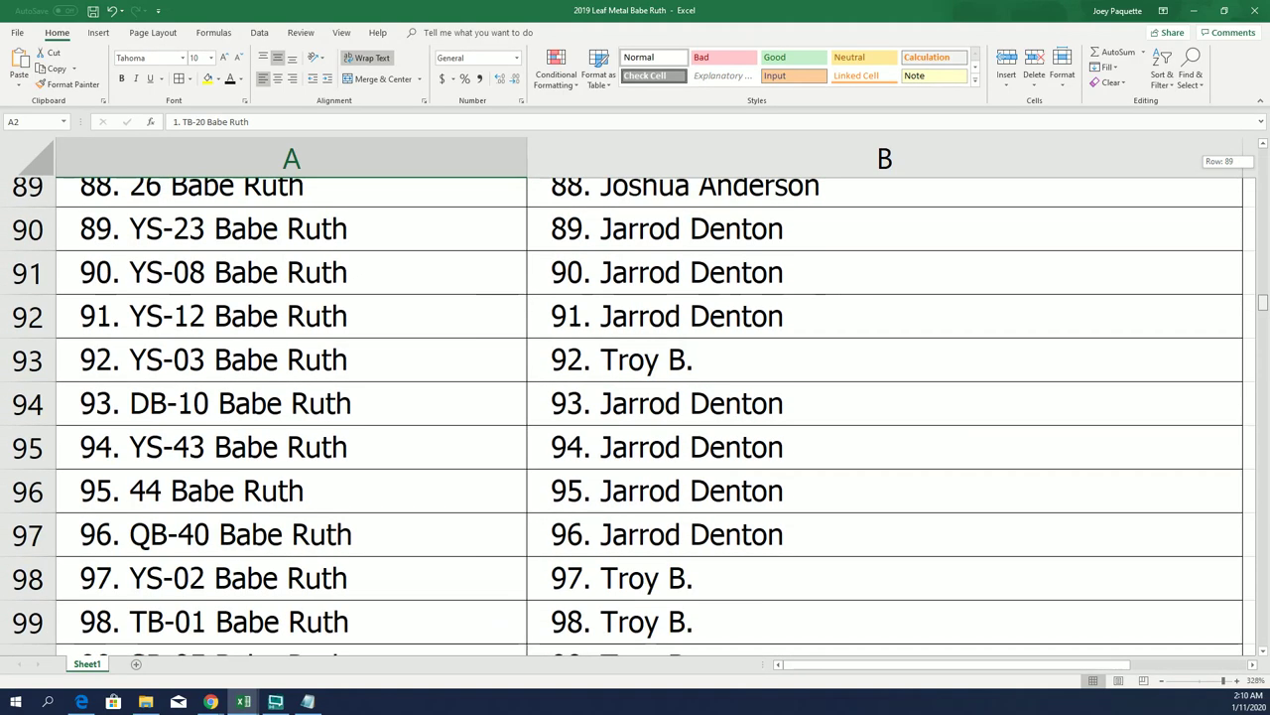
scroll(635, 417, down, 2)
scroll(635, 417, down, 2)
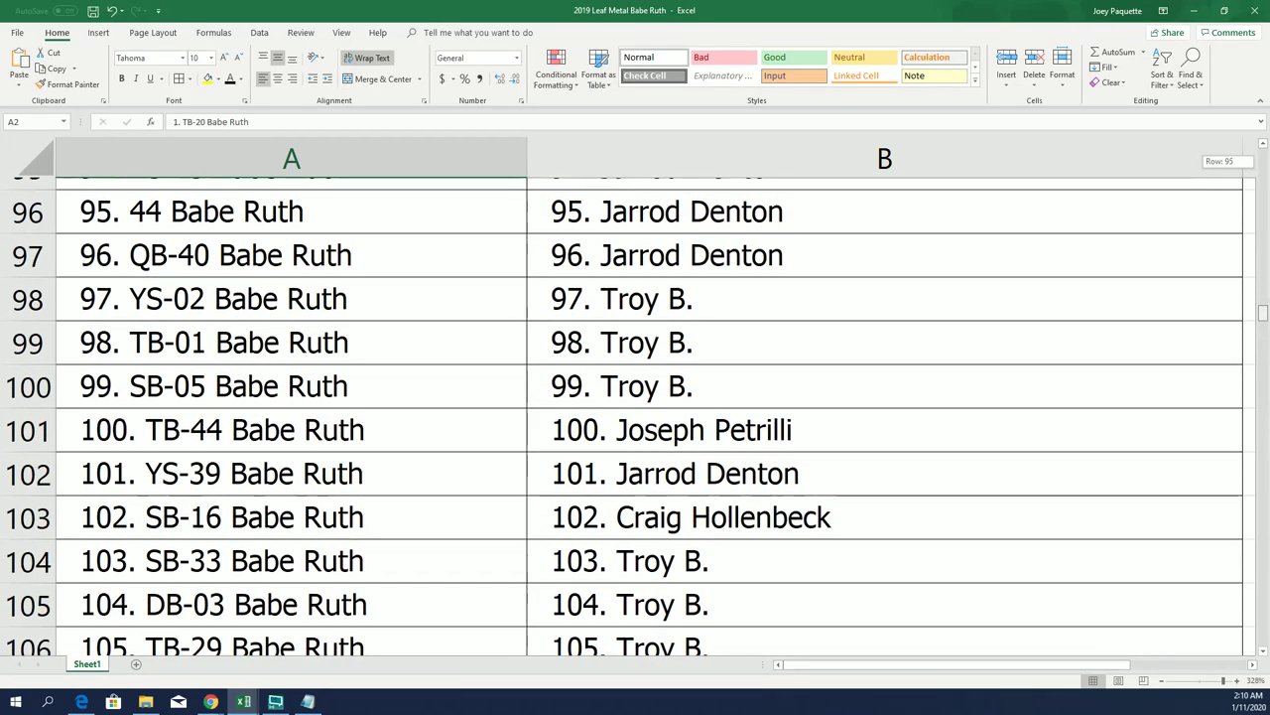
scroll(635, 417, down, 1)
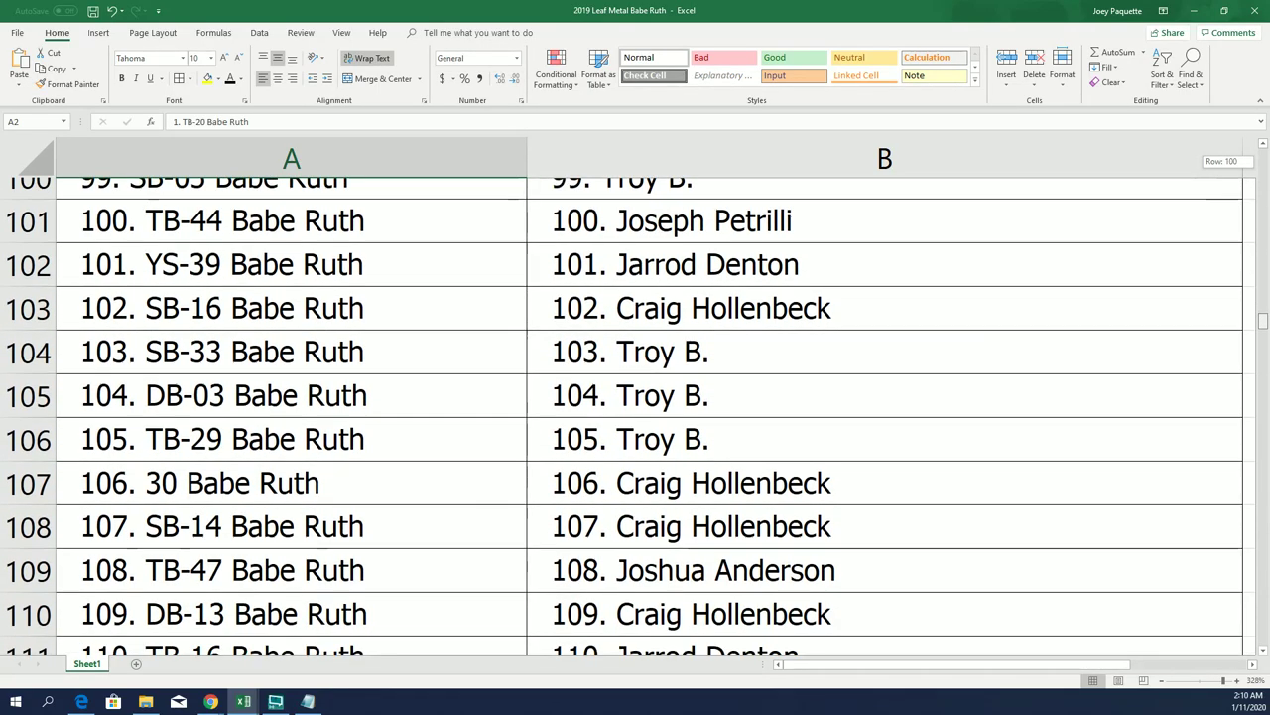
scroll(636, 417, down, 3)
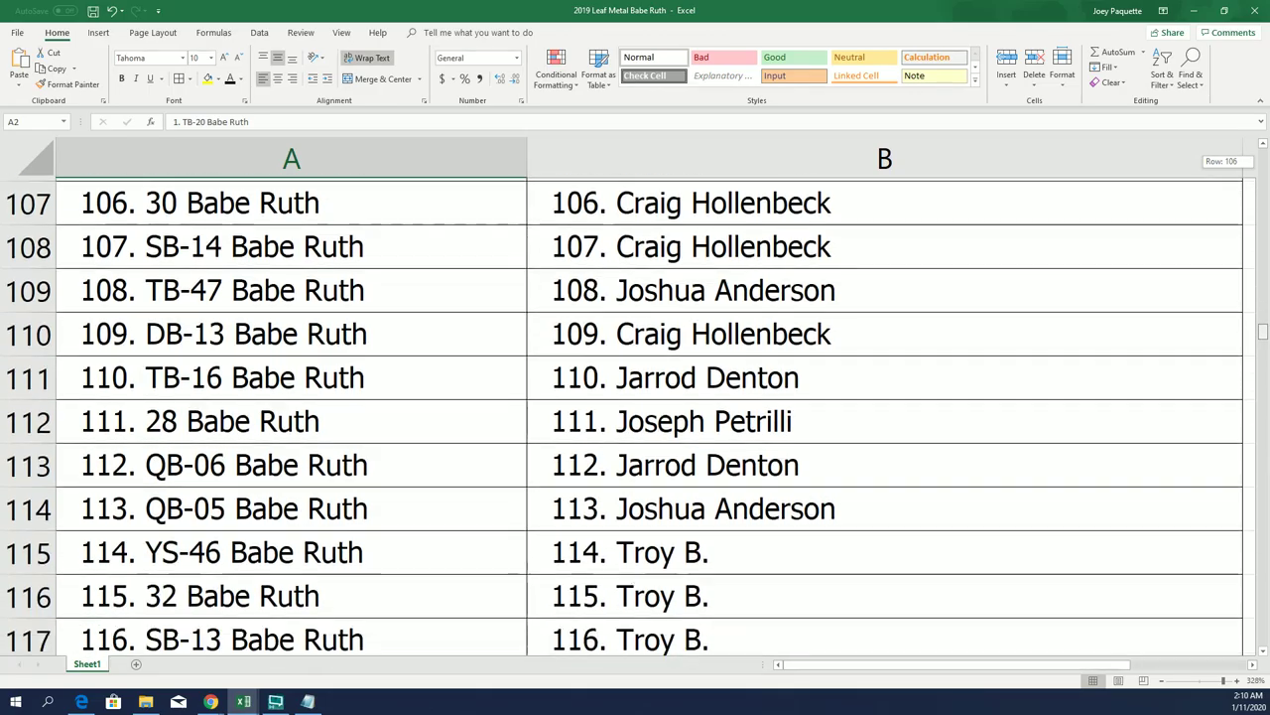
scroll(635, 417, down, 2)
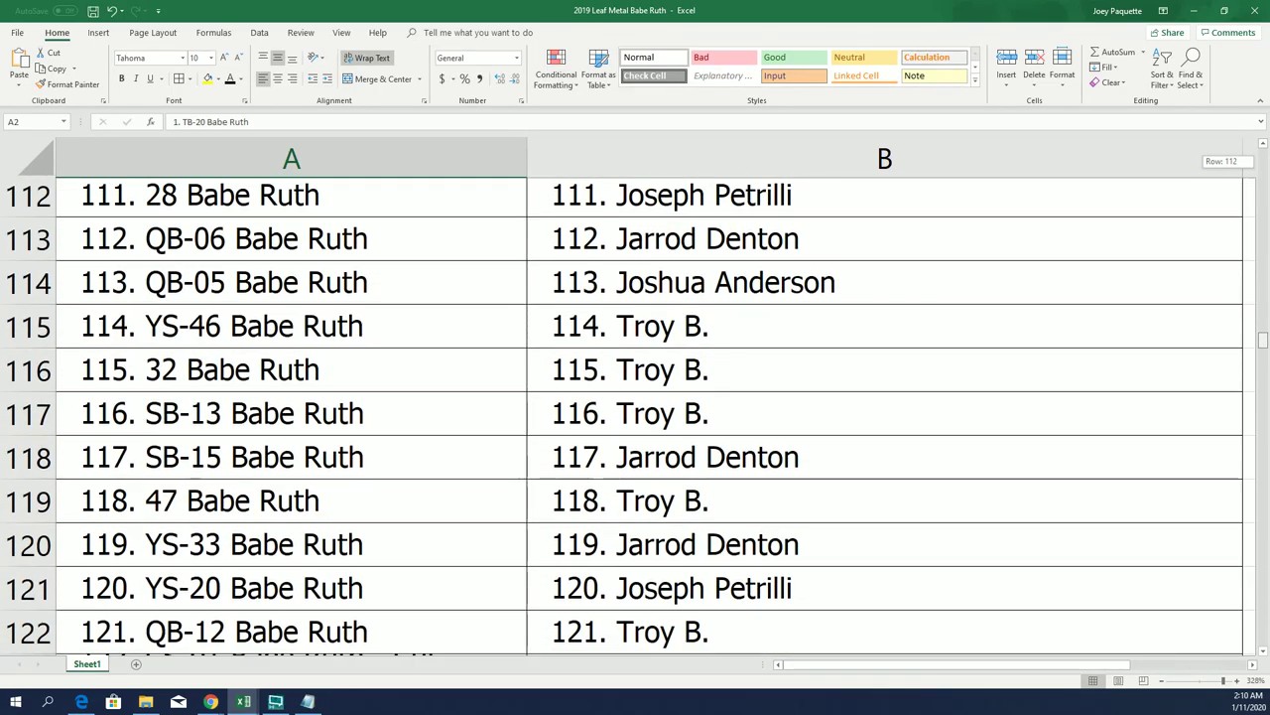
scroll(785, 334, down, 1)
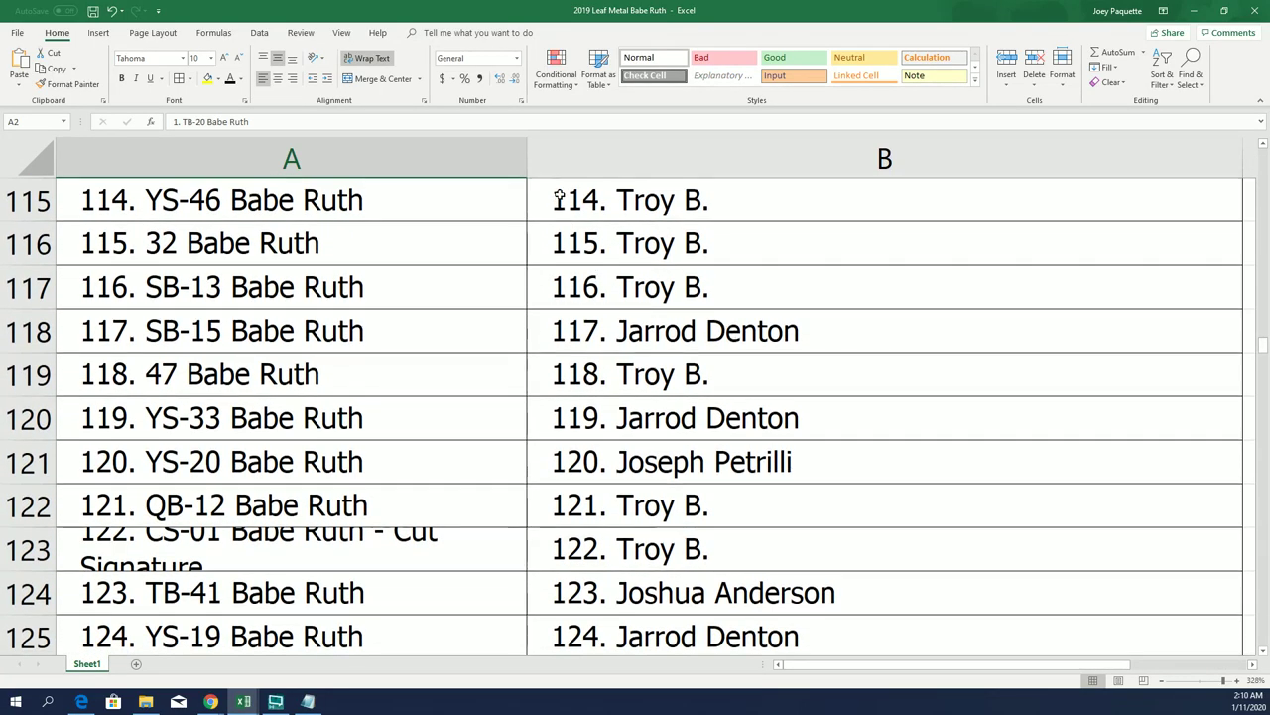
Widen column A so the CS-01 Babe Ruth - Cut Signature entry fits on one line.
click(531, 162)
drag(531, 162, 600, 159)
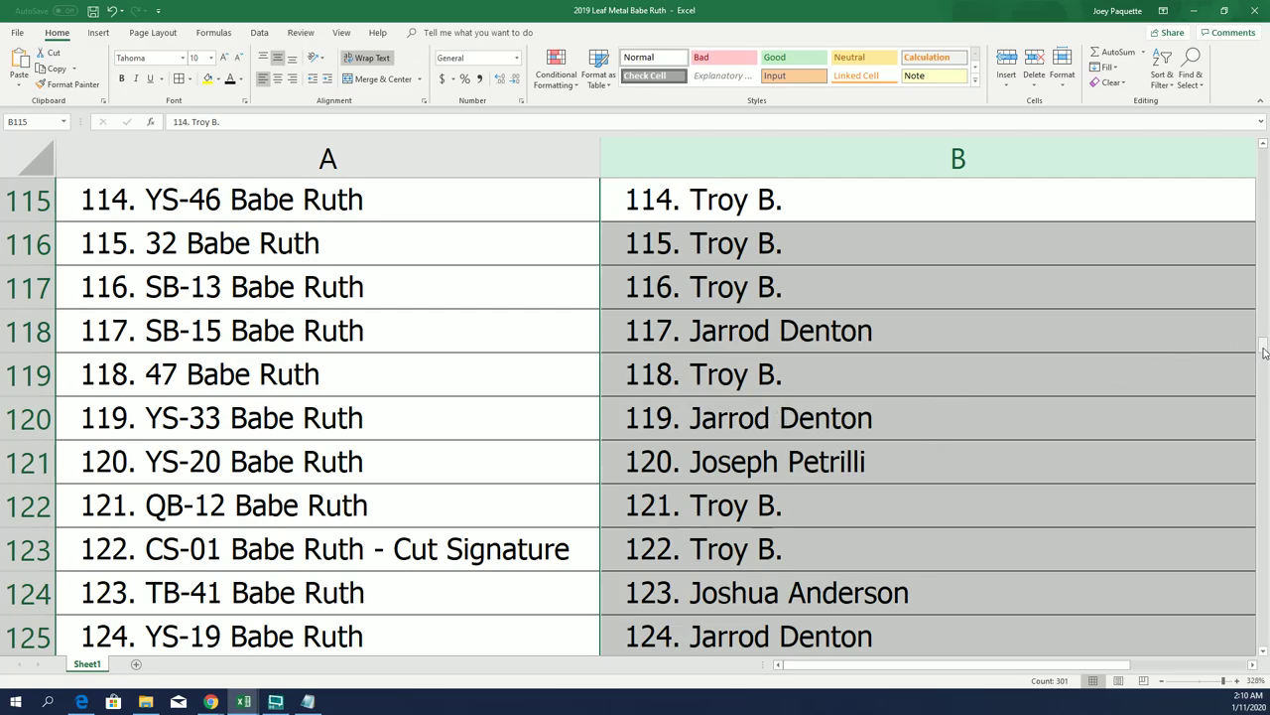
Review the remaining card and owner pairings after entry 124, and return to the start of the list.
drag(1263, 351, 1263, 352)
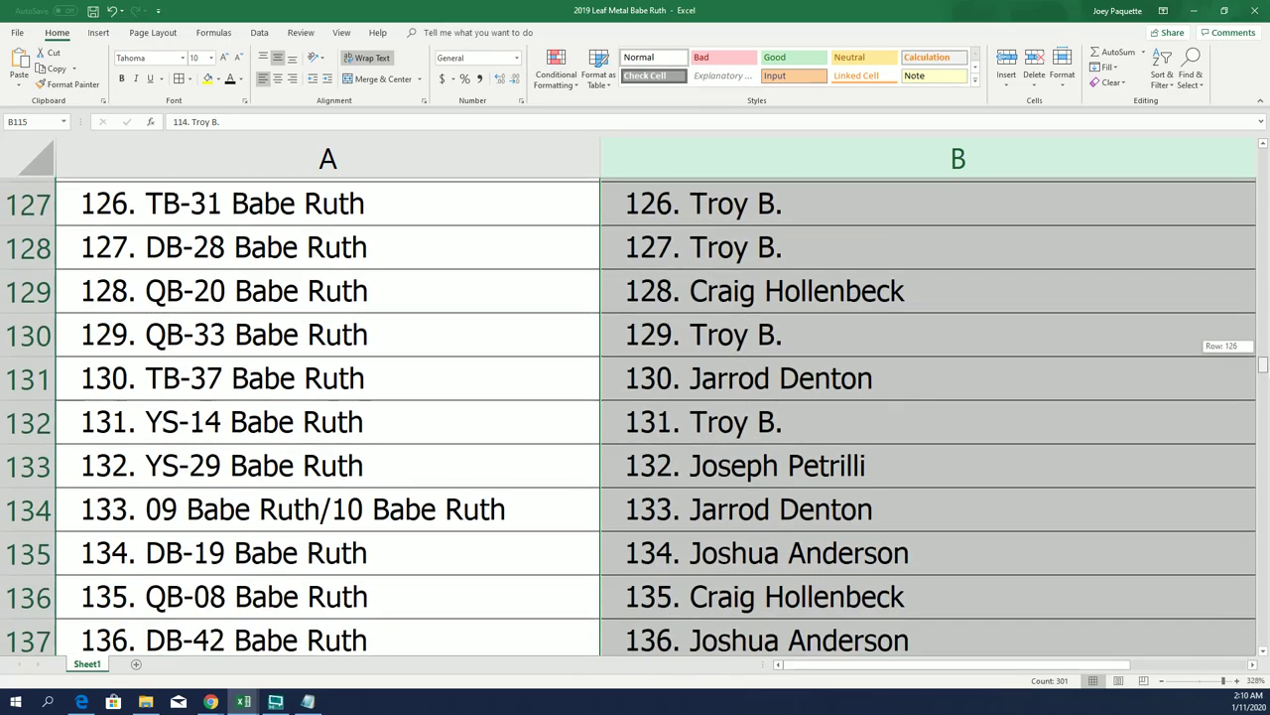
drag(1263, 371, 1264, 397)
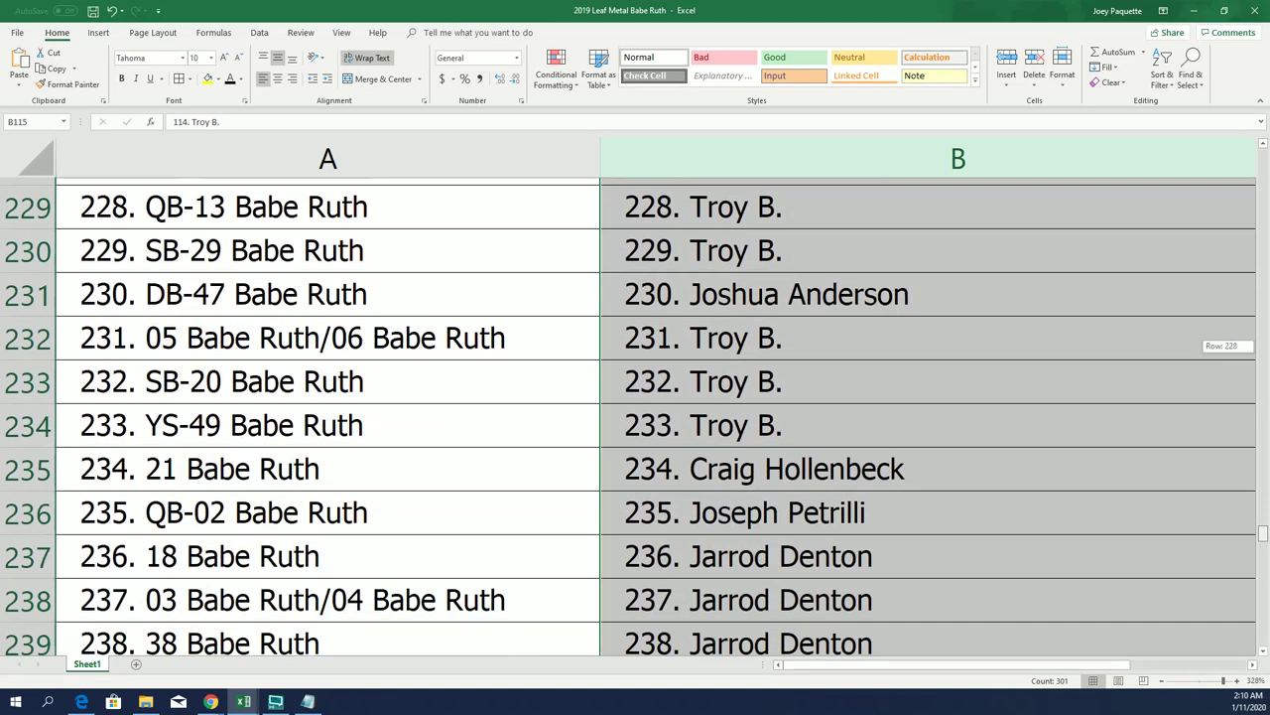
drag(1263, 544, 1263, 159)
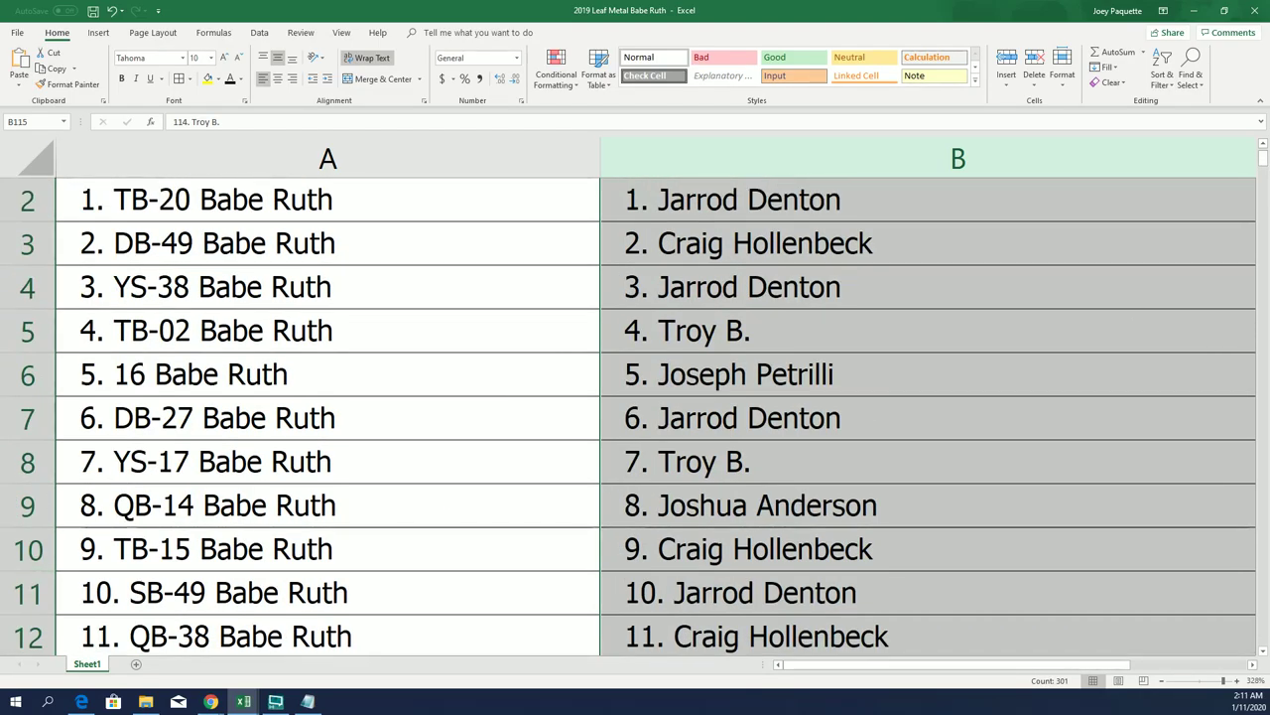